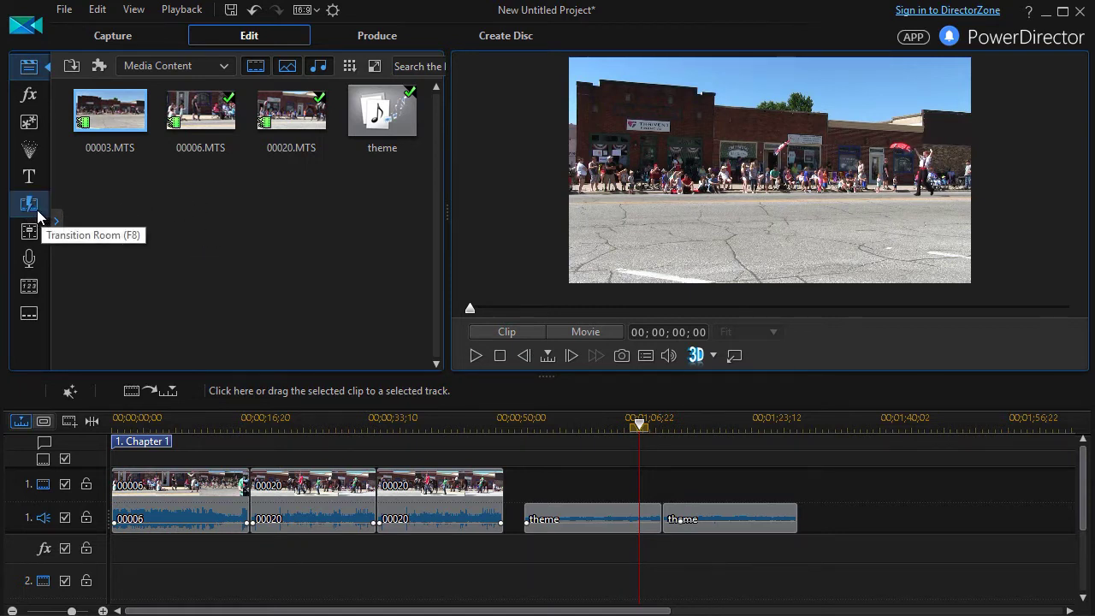
- Filter the transitions library to the Audio category and show it as Large Icons
click(36, 210)
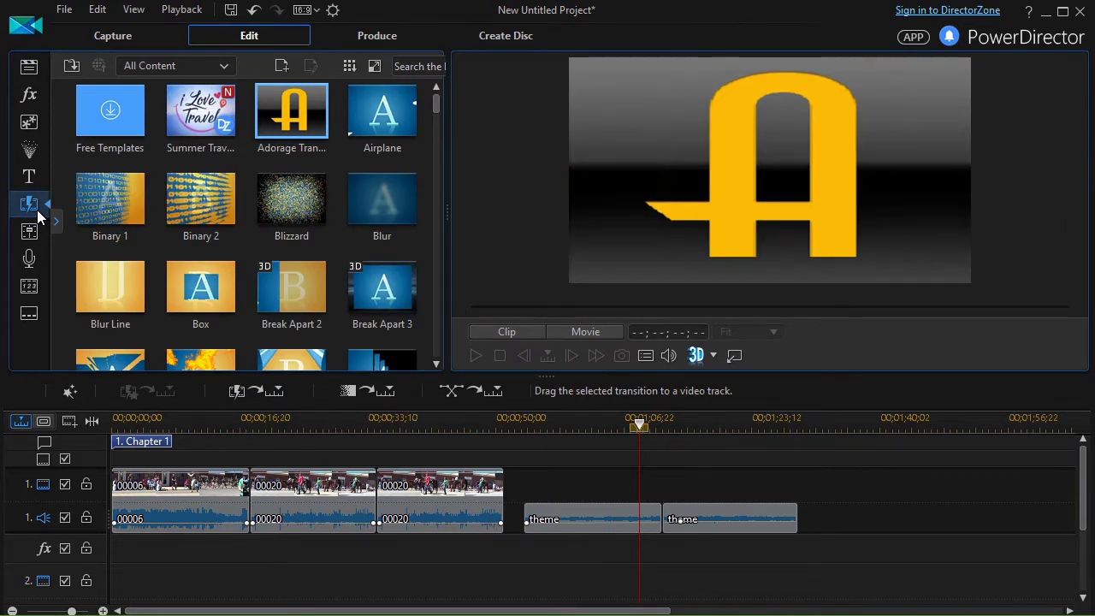
click(223, 66)
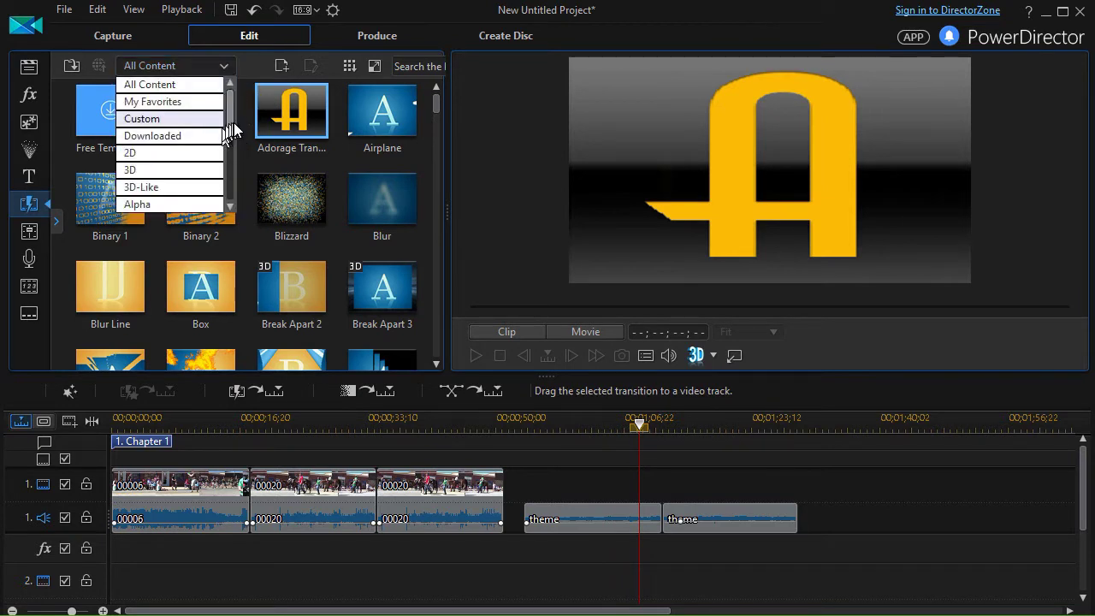
drag(228, 124, 227, 162)
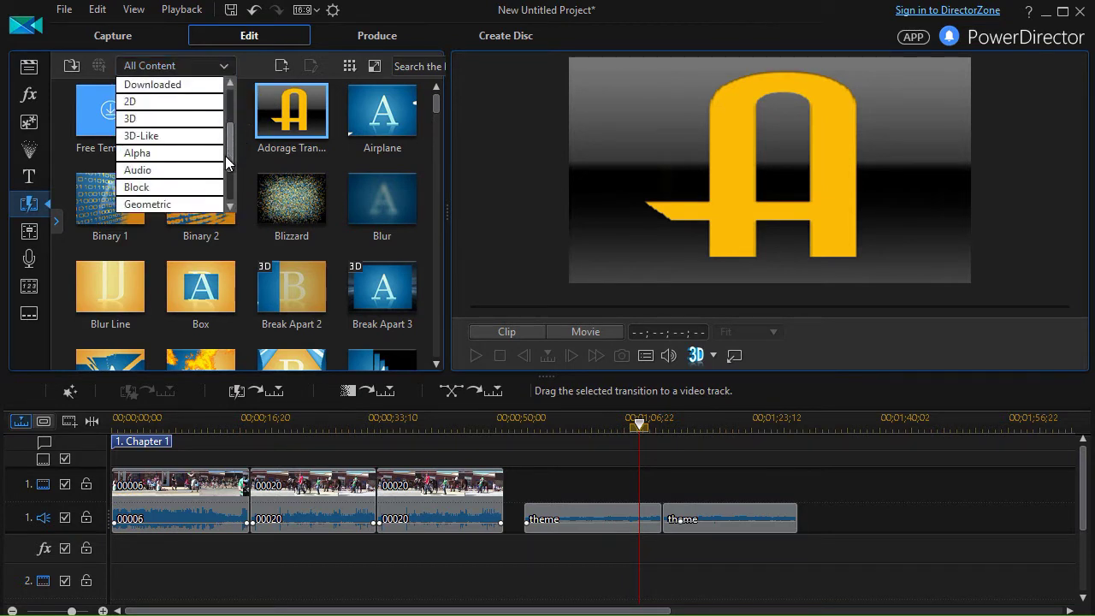
click(172, 169)
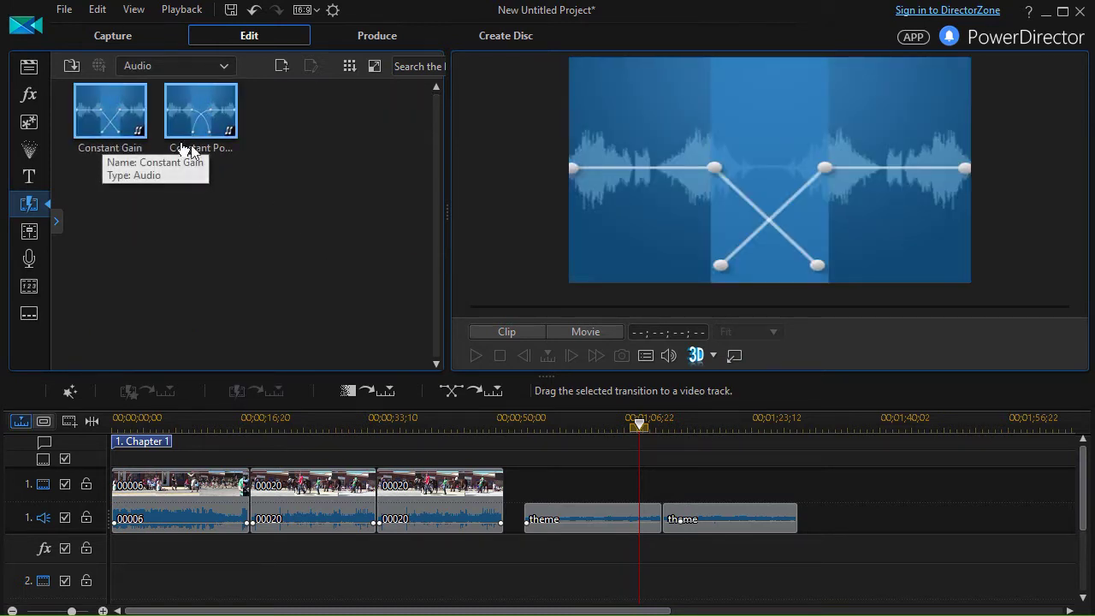
click(350, 66)
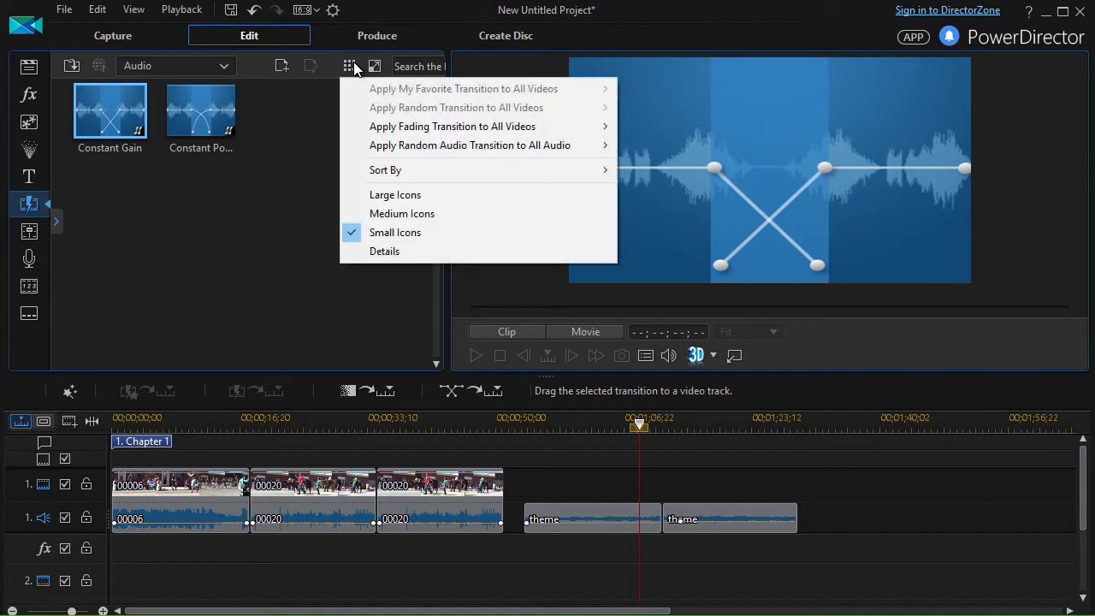
click(403, 195)
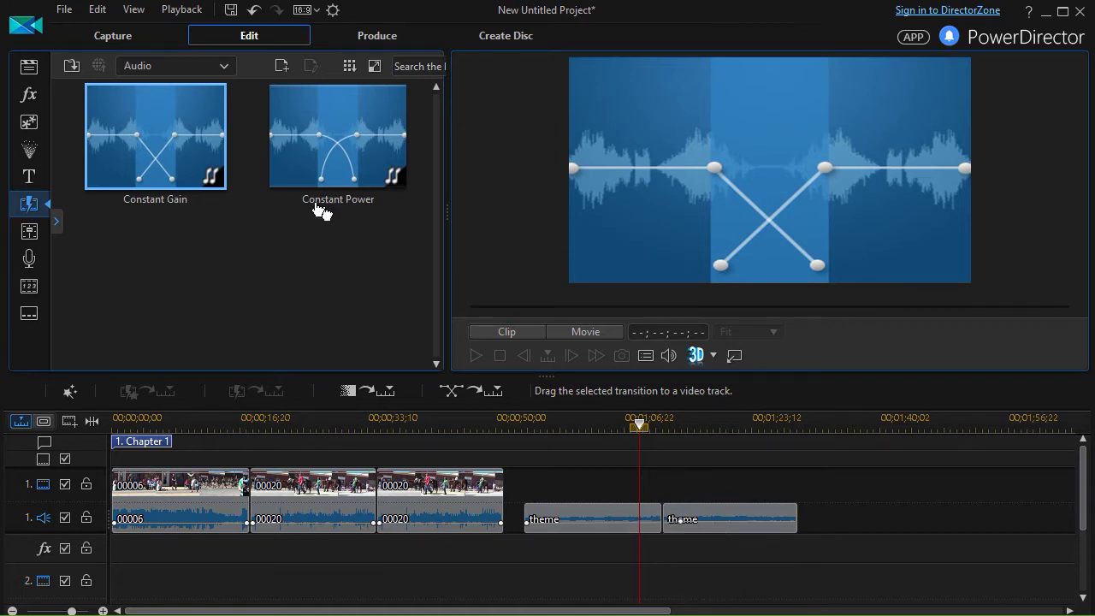
- Drop the Constant Gain crossfade onto the junction between the two theme music clips
drag(146, 147, 655, 522)
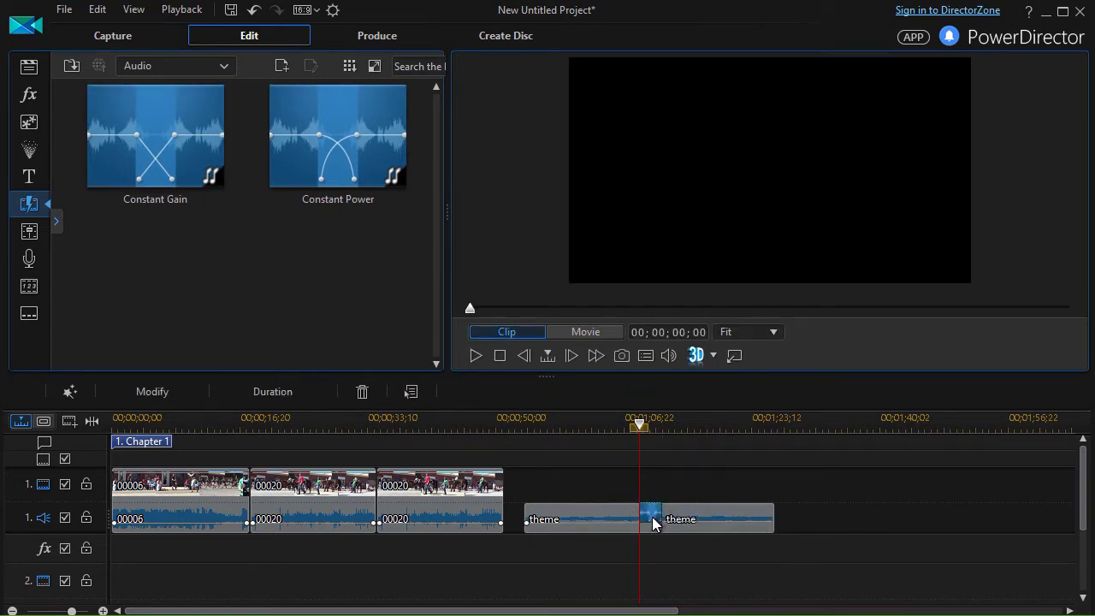
- Set the theme crossfade's behavior to Cross and its duration to 00;00;06;00
double_click(652, 516)
drag(324, 336, 409, 335)
click(418, 163)
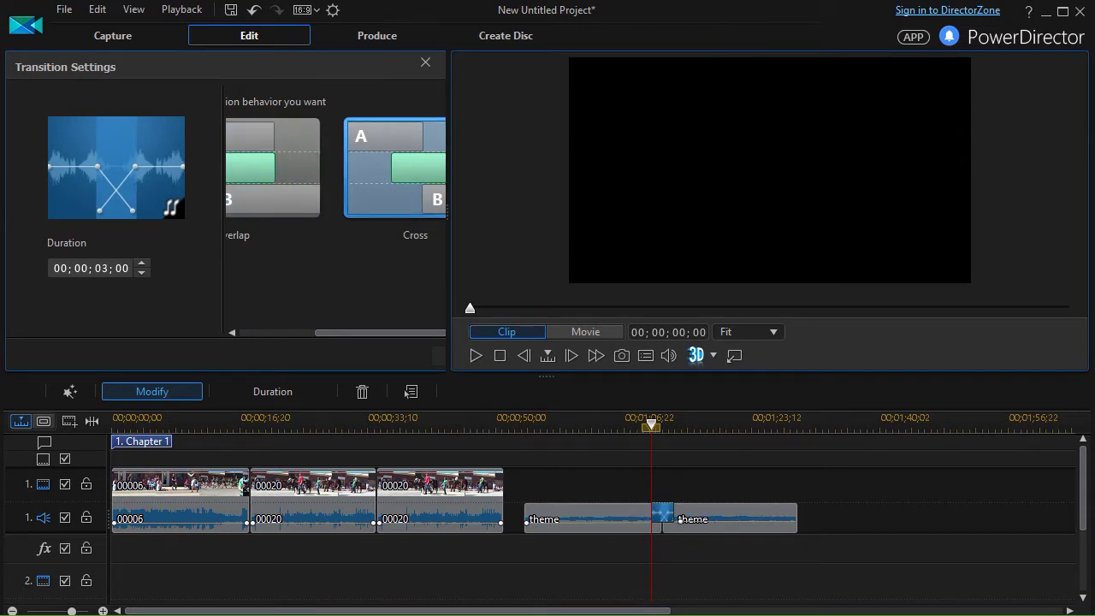
click(101, 267)
click(627, 477)
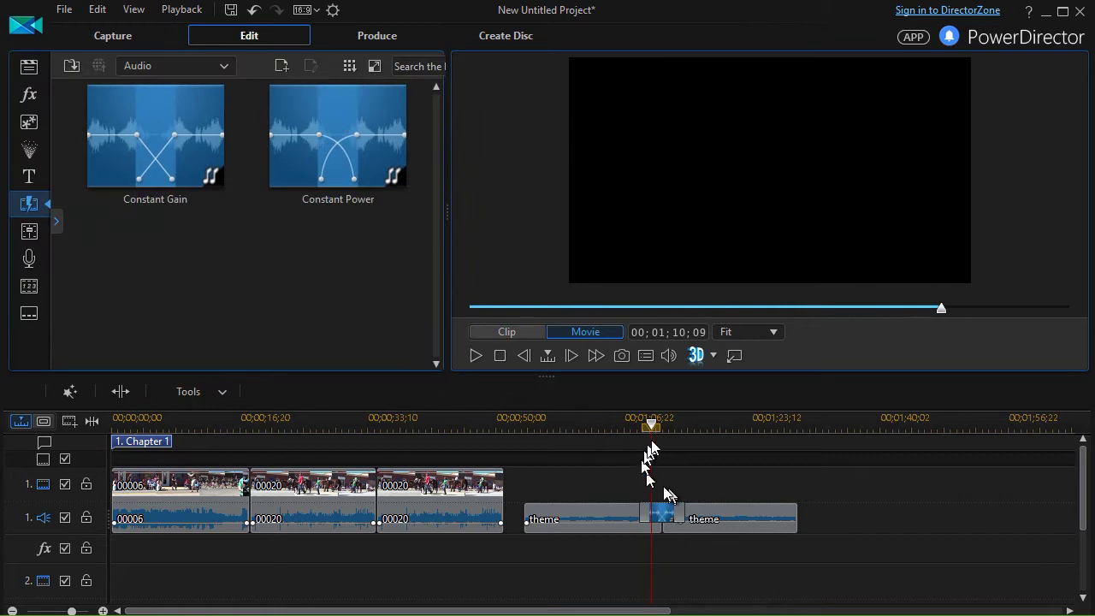
drag(653, 427, 625, 440)
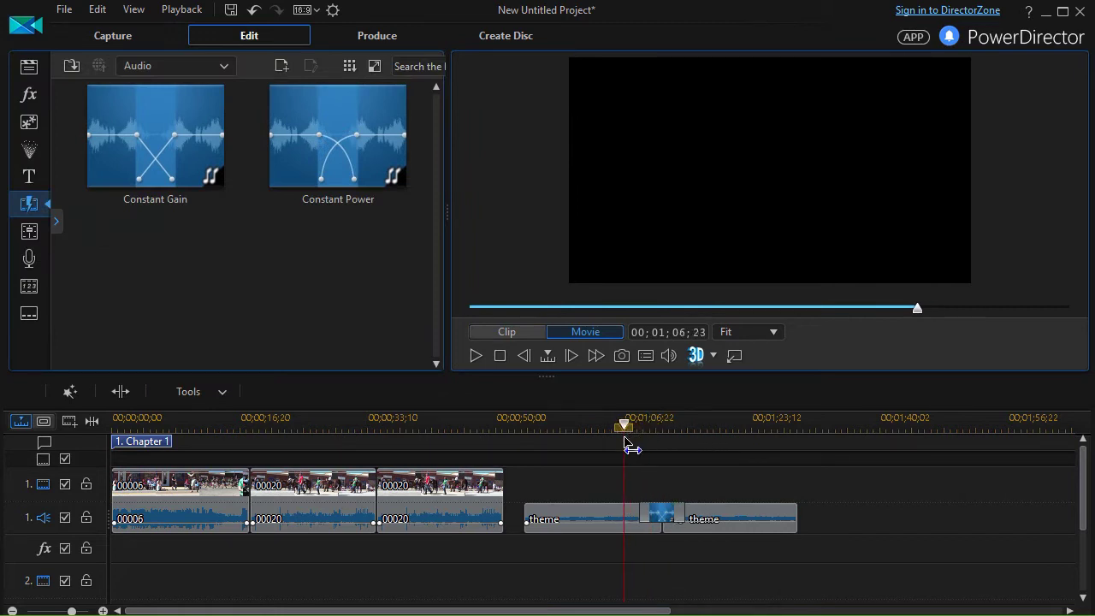
click(476, 355)
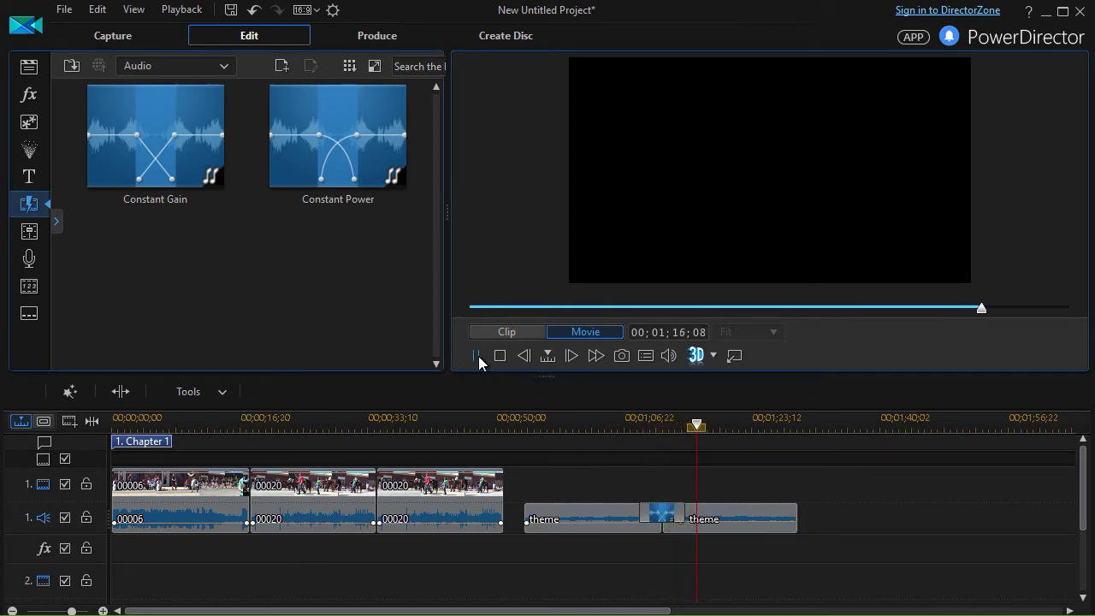
click(478, 356)
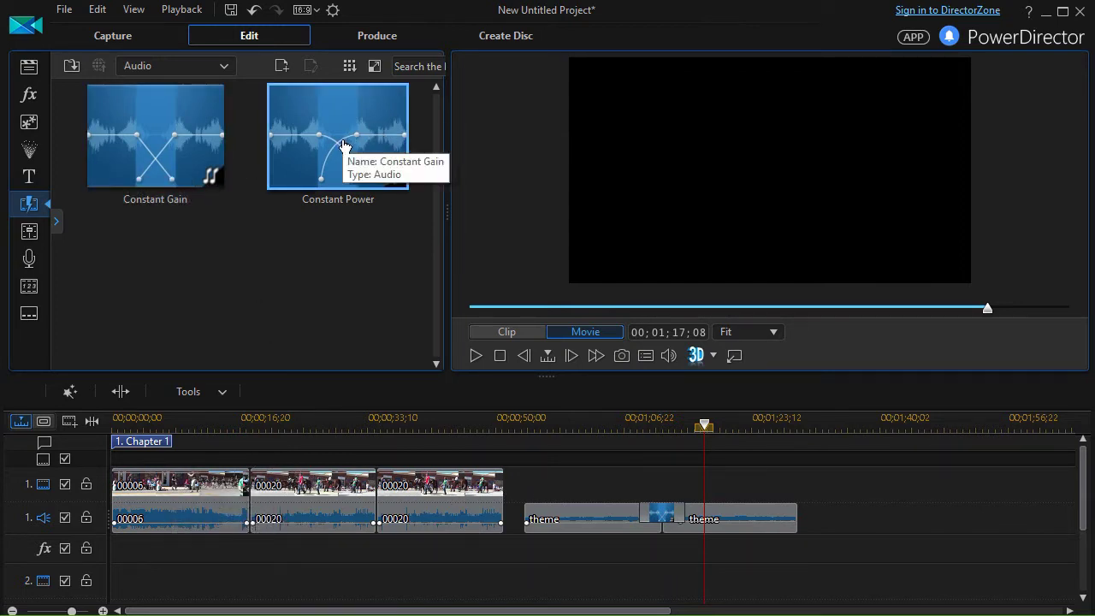
drag(345, 145, 246, 512)
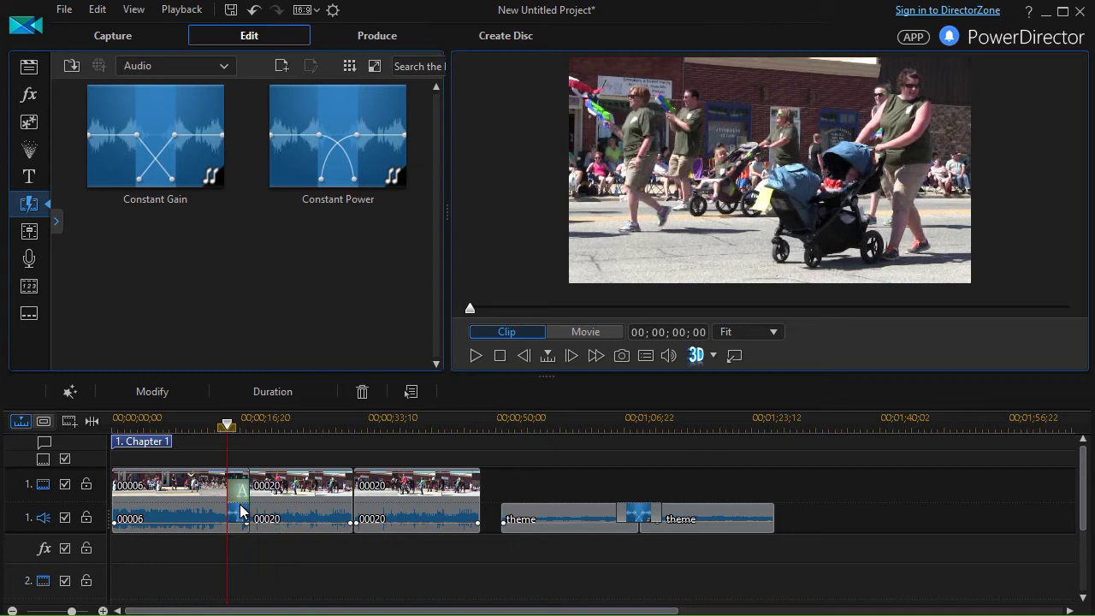
- Give the first parade-clip crossfade Cross behavior and extend its duration to 6 seconds
double_click(242, 508)
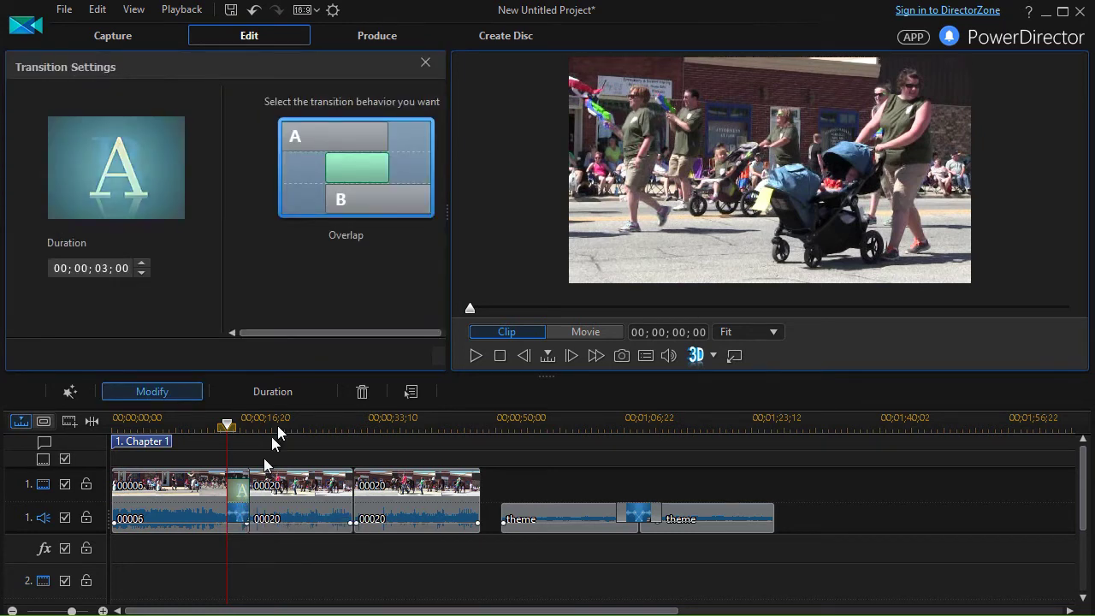
drag(303, 329, 374, 326)
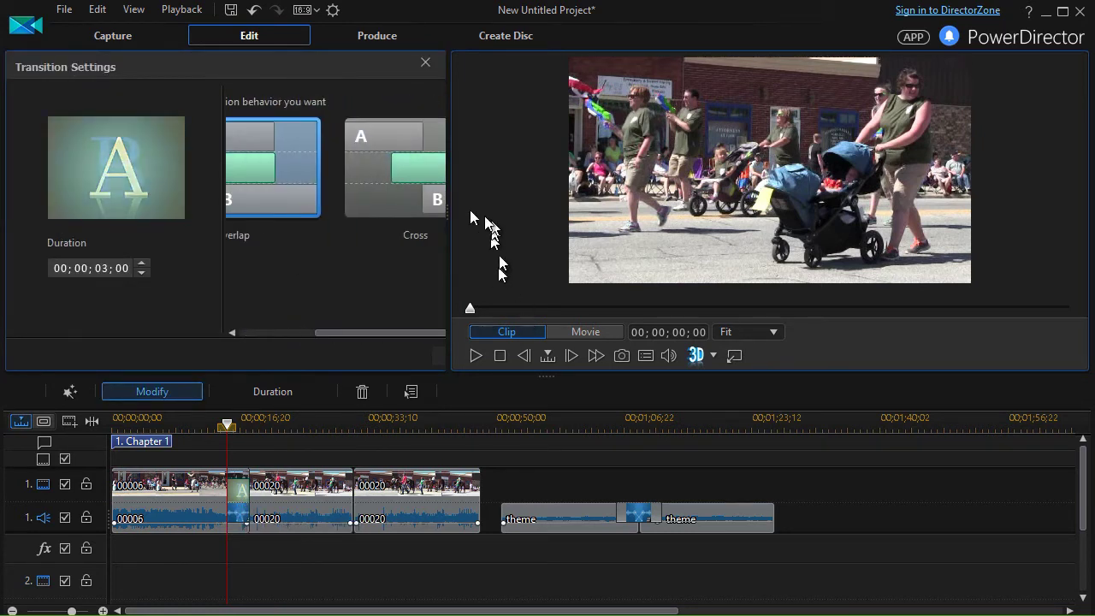
click(409, 176)
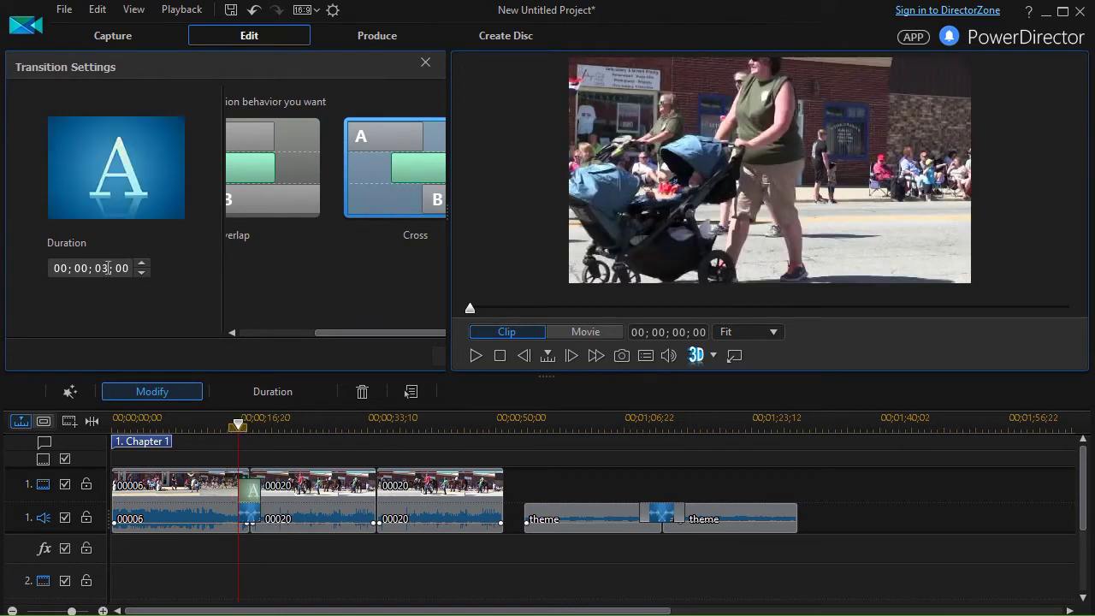
click(142, 265)
click(142, 265)
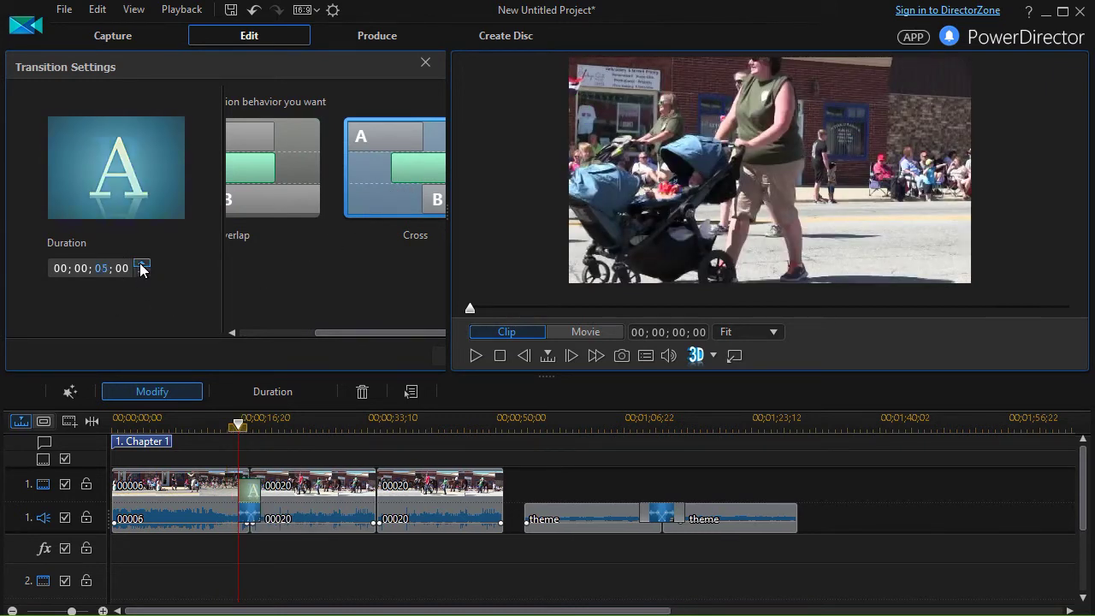
click(142, 265)
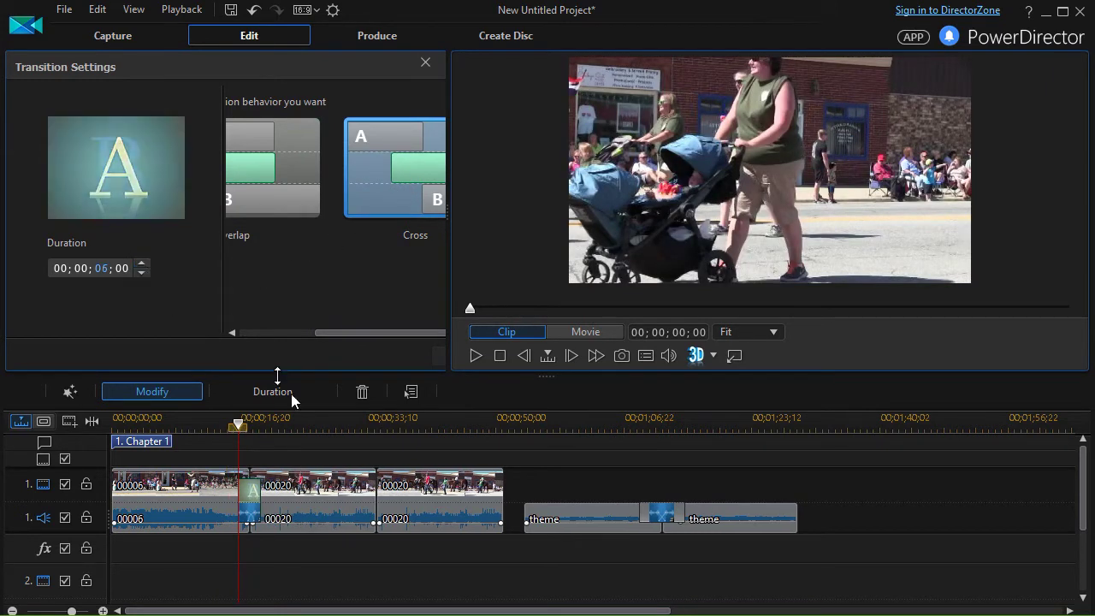
click(245, 443)
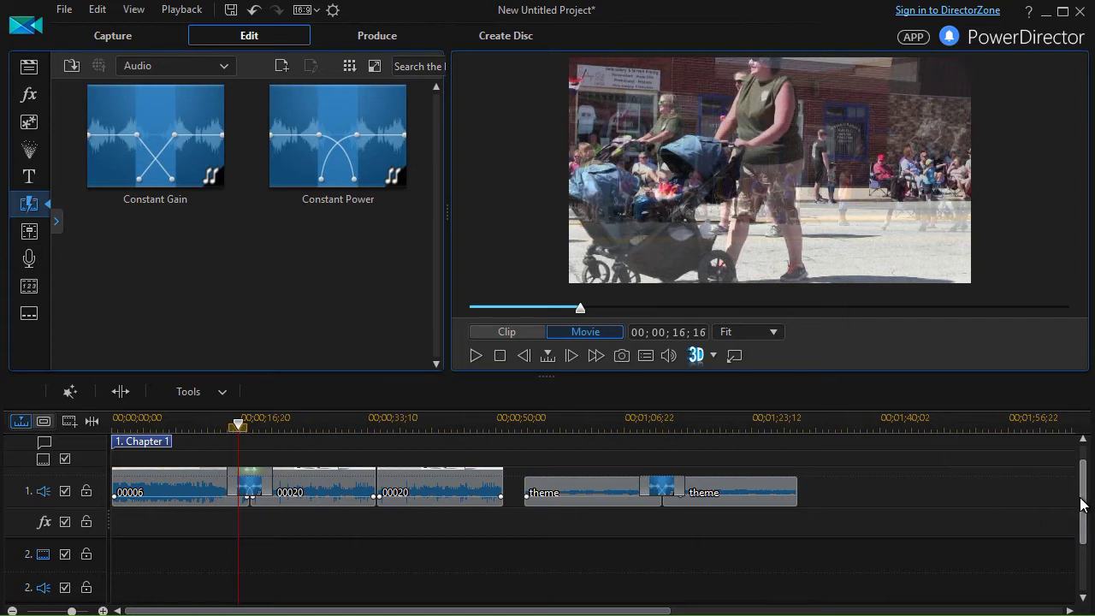
drag(1082, 465, 1078, 447)
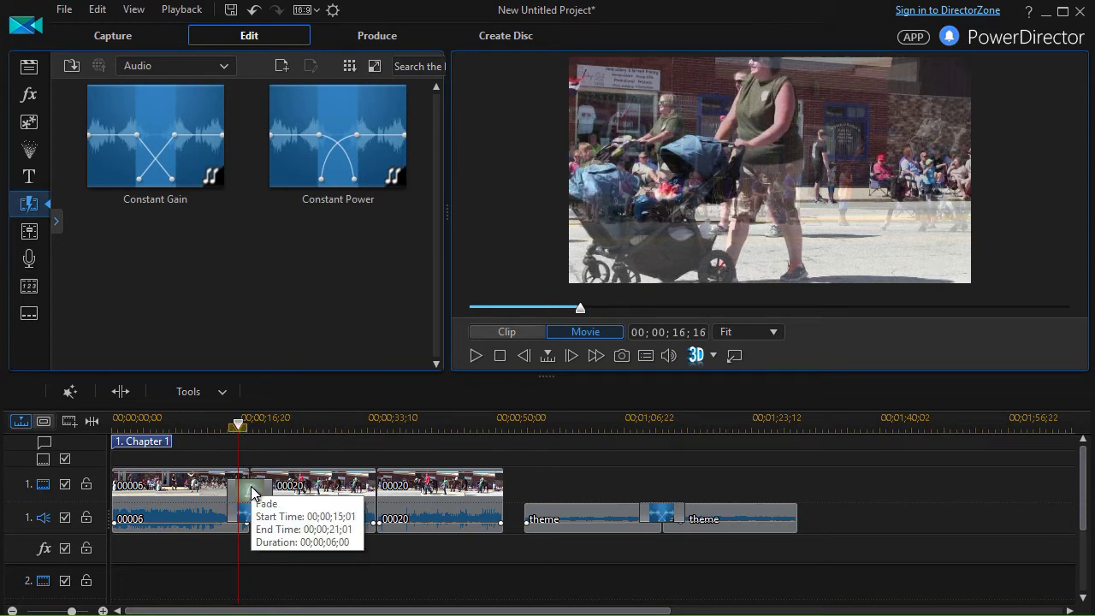
drag(239, 430, 222, 445)
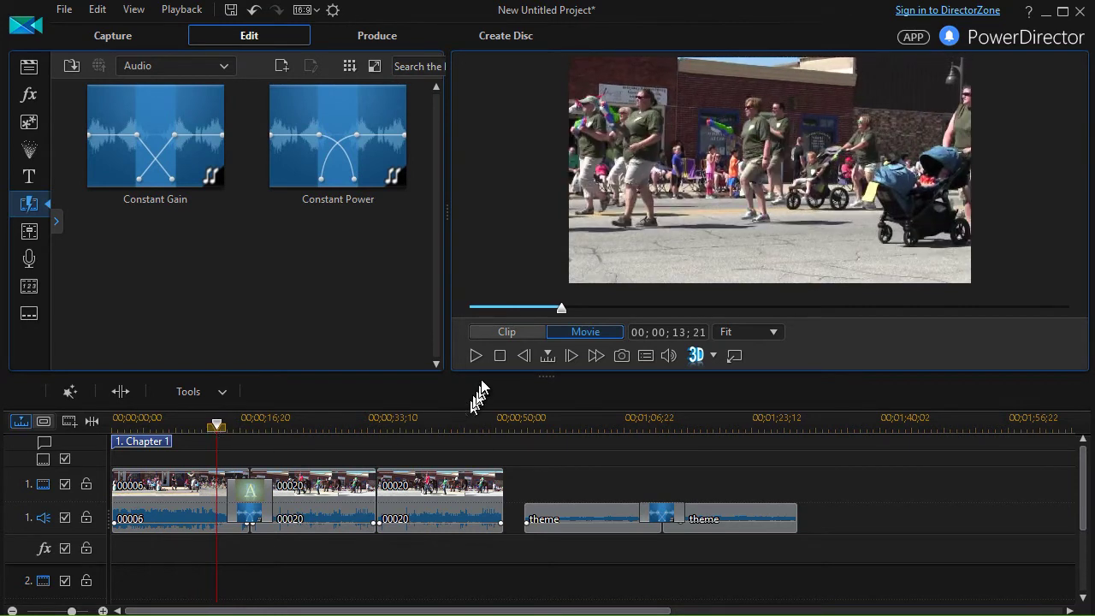
- Preview the first fade, then drop Constant Gain between the second and third parade clips
click(478, 355)
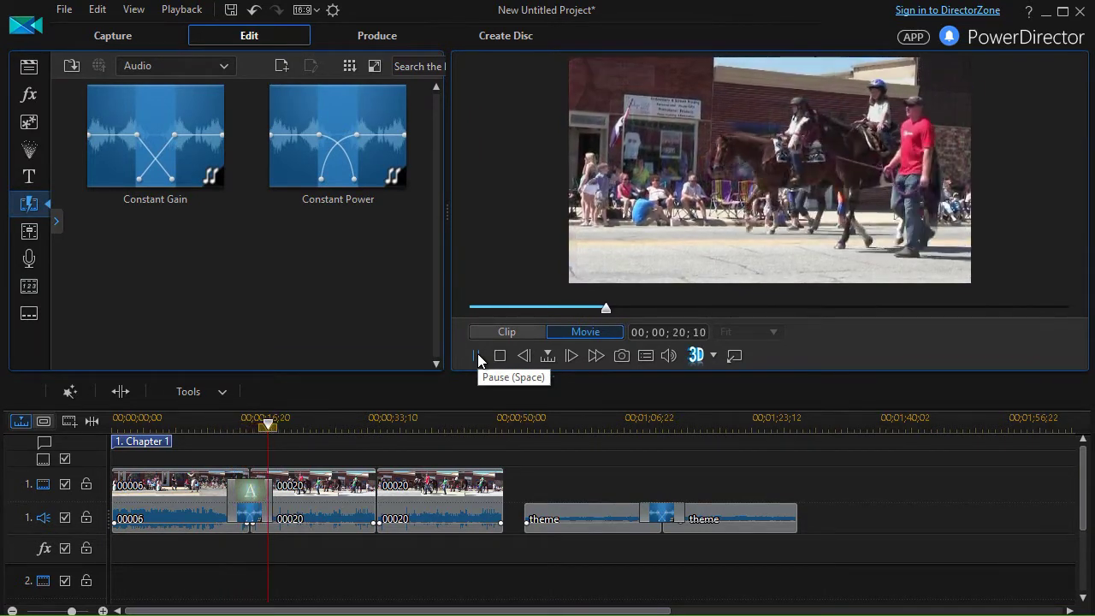
click(477, 354)
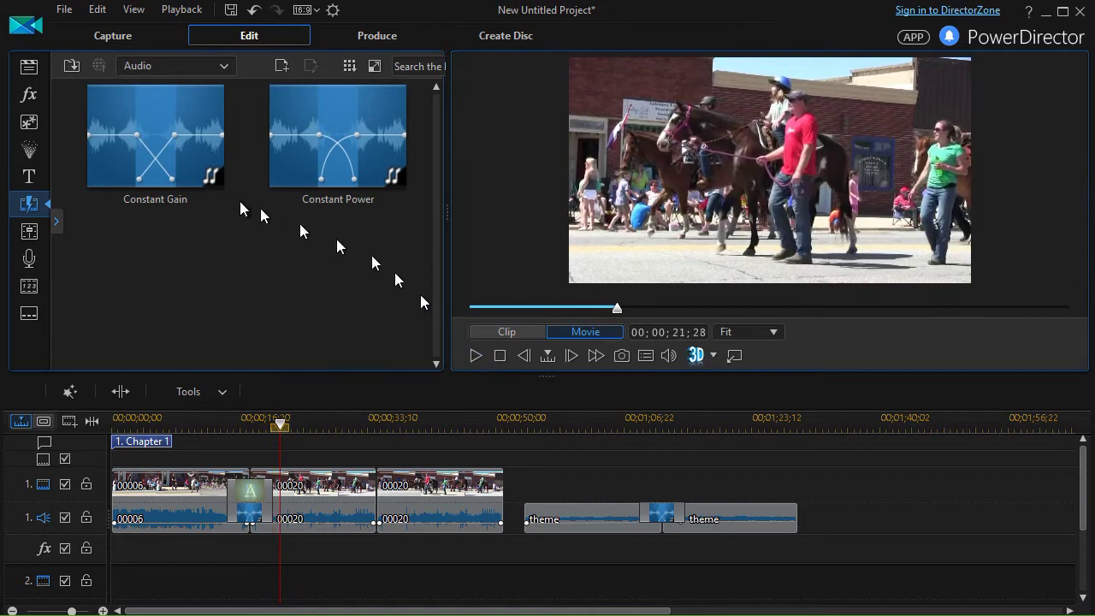
drag(286, 502, 250, 518)
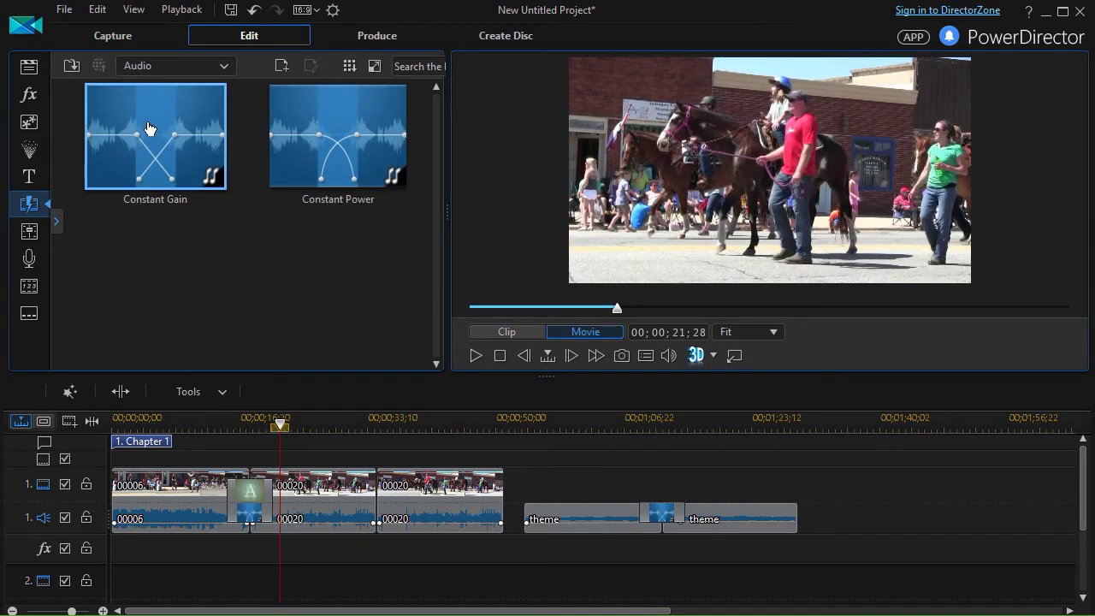
drag(148, 129, 377, 518)
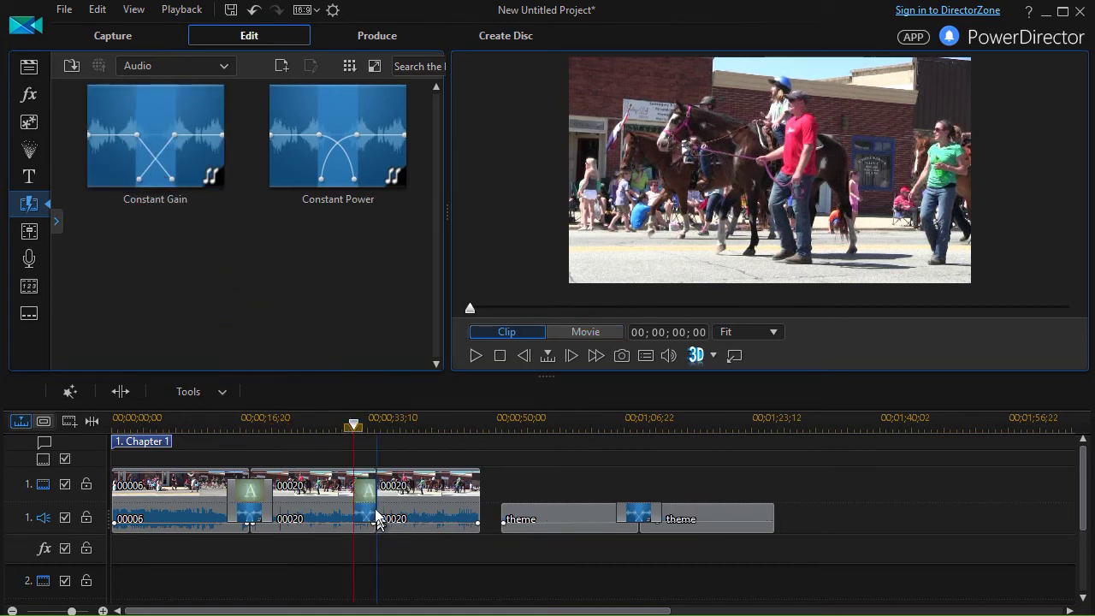
double_click(377, 518)
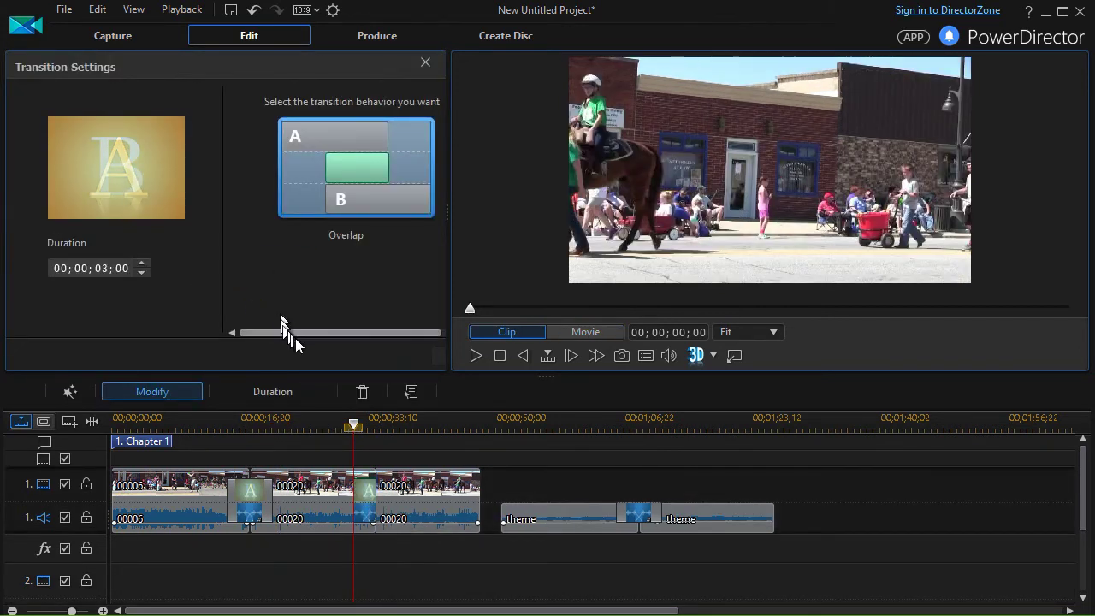
- Switch the second crossfade to Cross, extend it to 6 seconds, and move the playhead back
drag(301, 331, 377, 333)
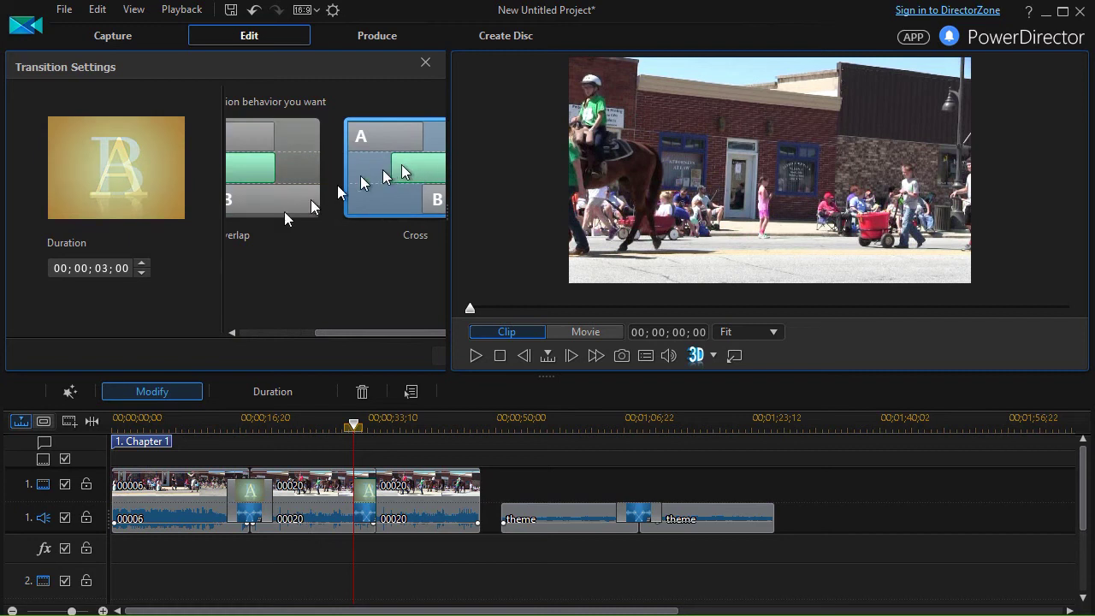
scroll(101, 269, up, 2)
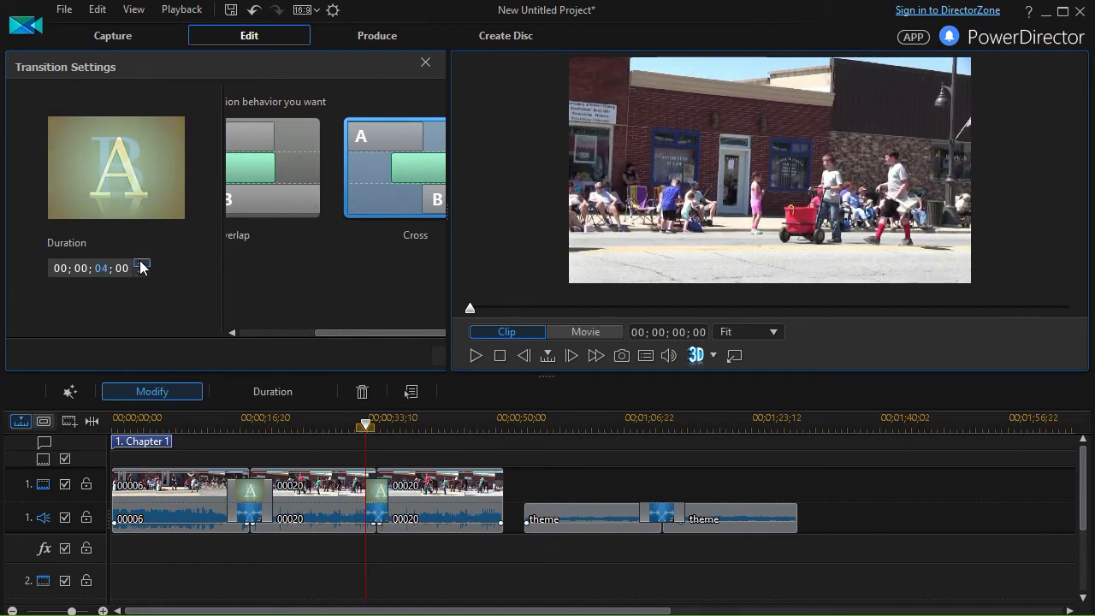
click(142, 264)
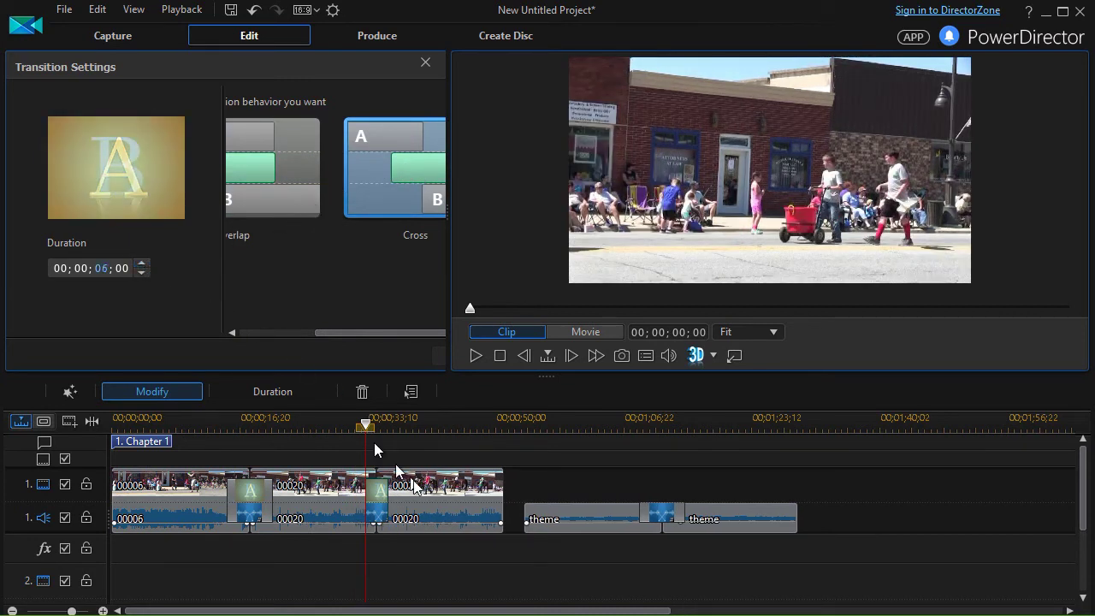
click(363, 427)
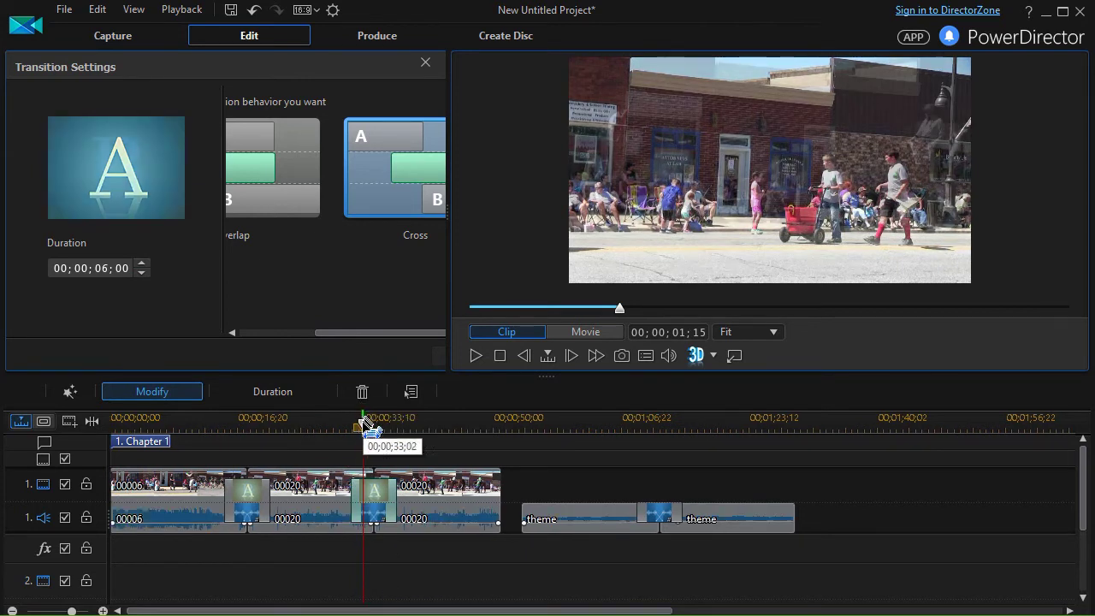
drag(363, 432, 345, 428)
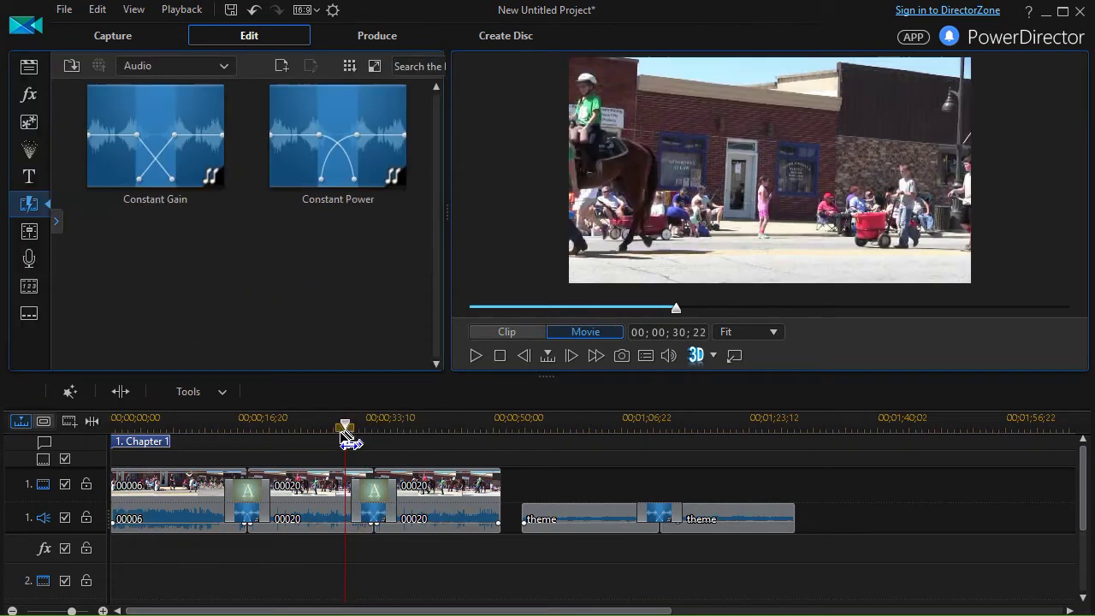
click(475, 354)
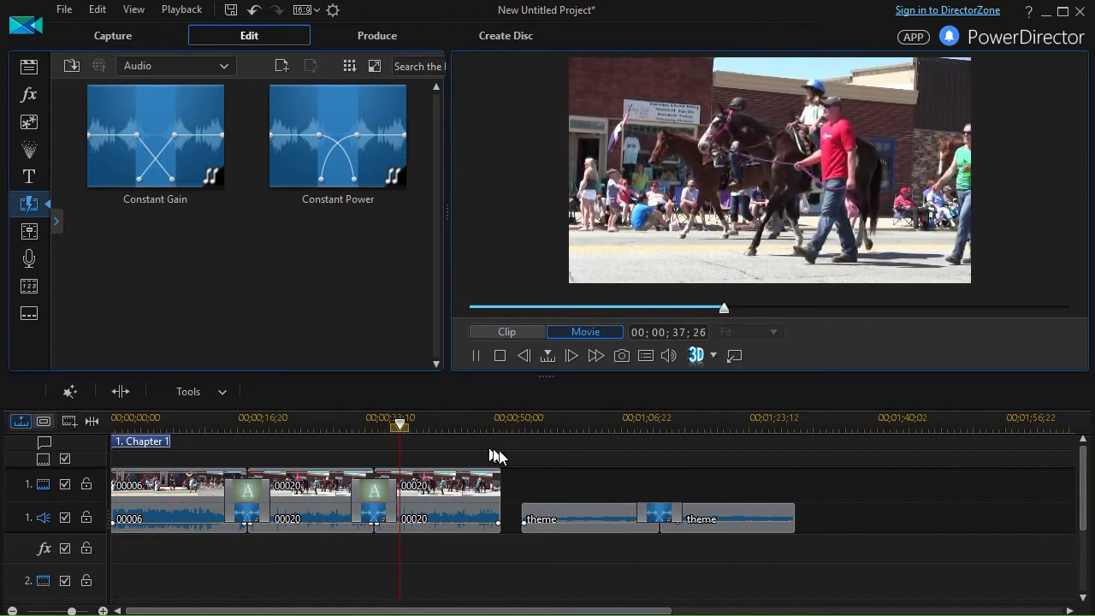
key(space)
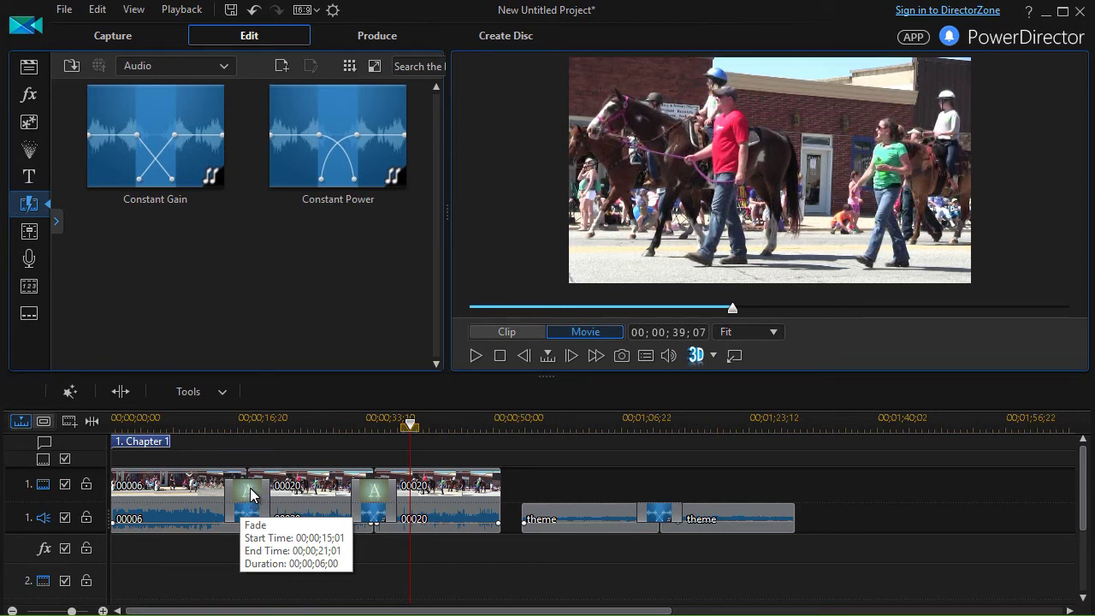
- Set the transitions library to All Content shown as Small Icons
click(223, 64)
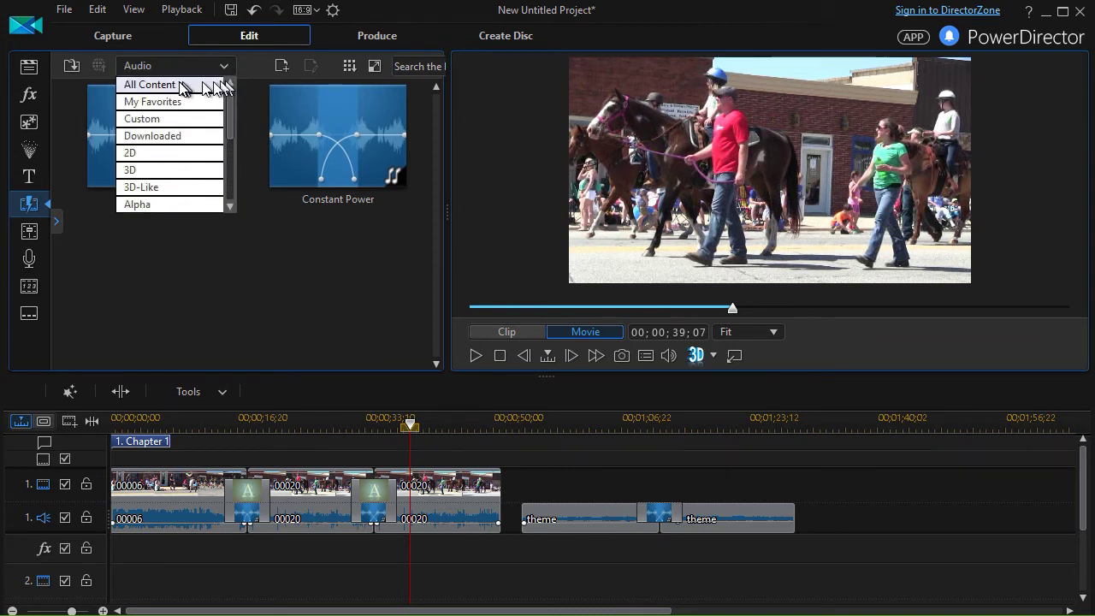
click(180, 84)
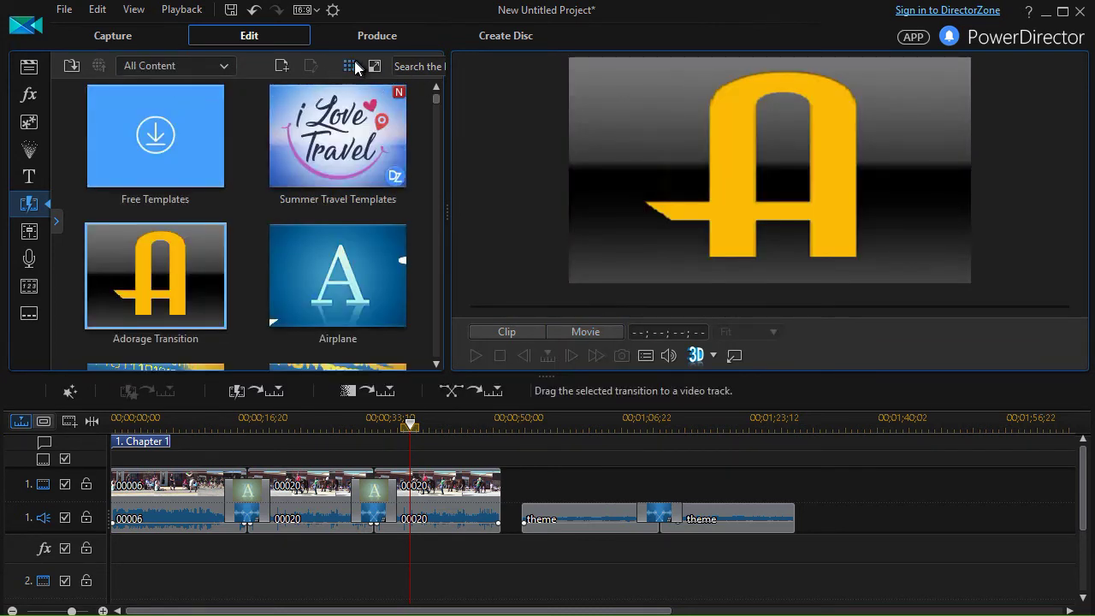
click(354, 62)
click(398, 232)
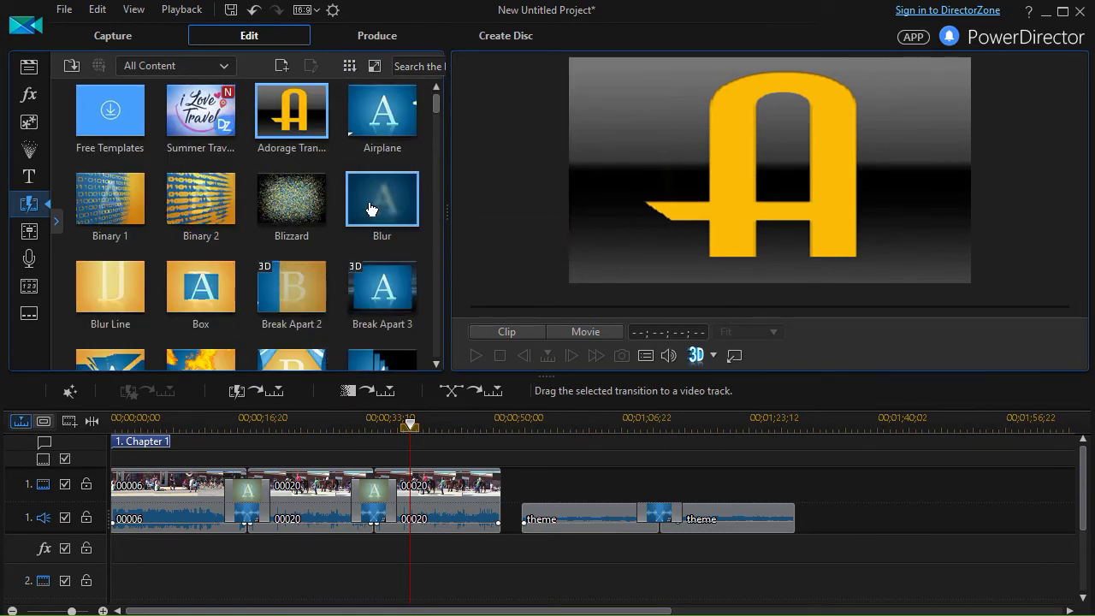
- Drop Break Apart 2 onto the first video transition on track 1 and play it back
click(286, 290)
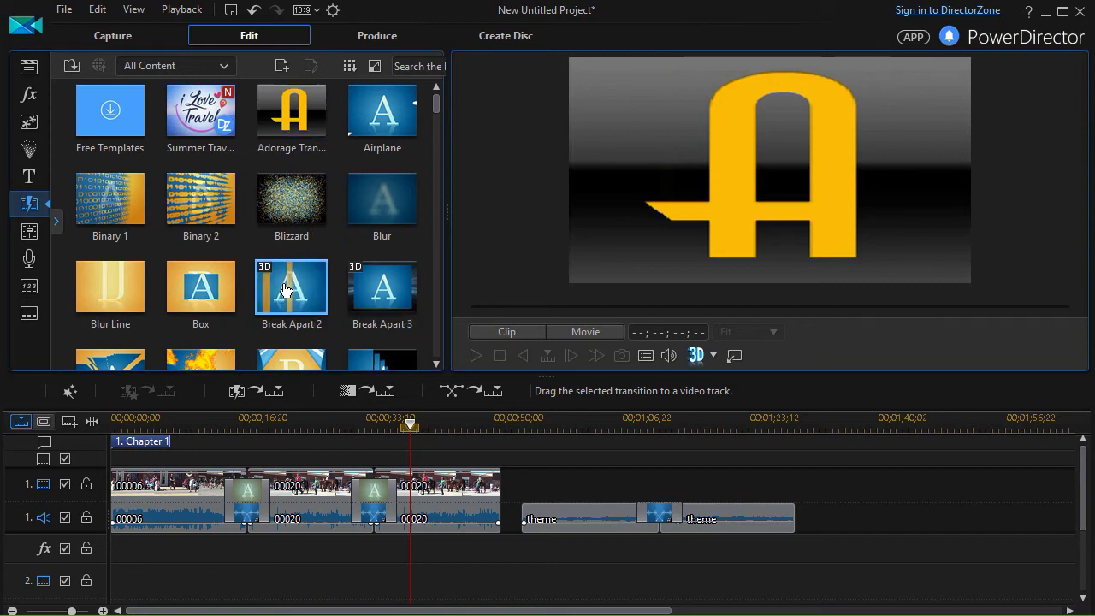
drag(286, 290, 241, 424)
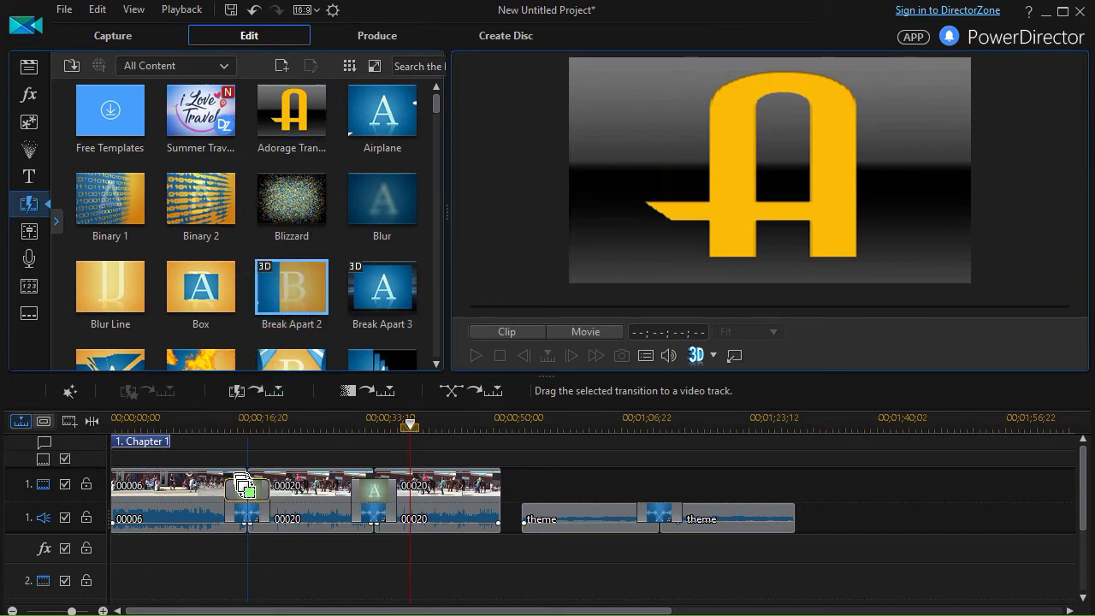
drag(244, 489, 253, 493)
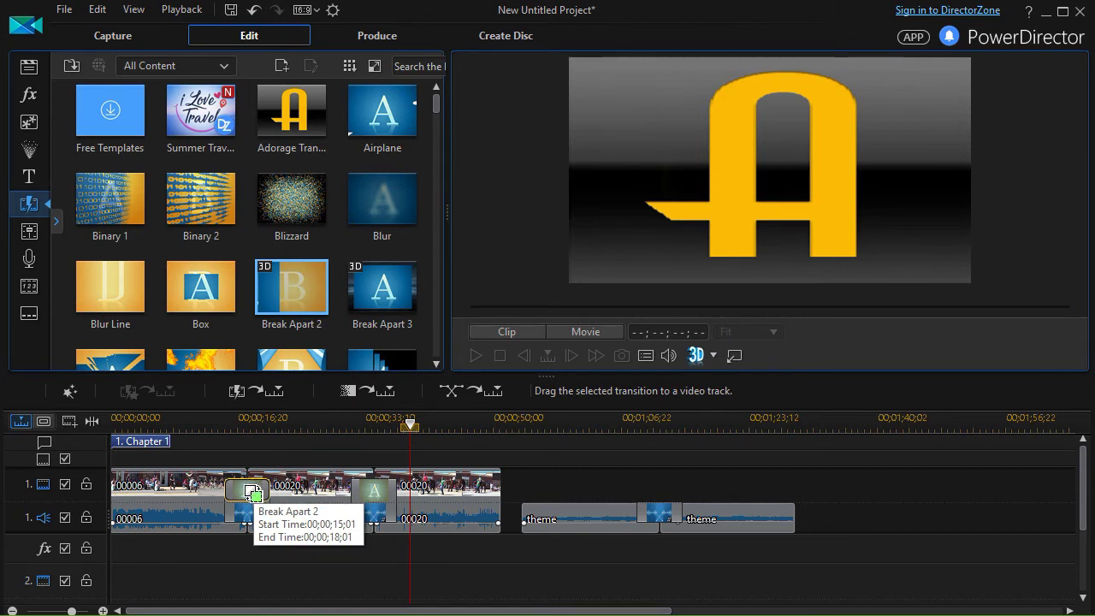
drag(253, 492, 254, 493)
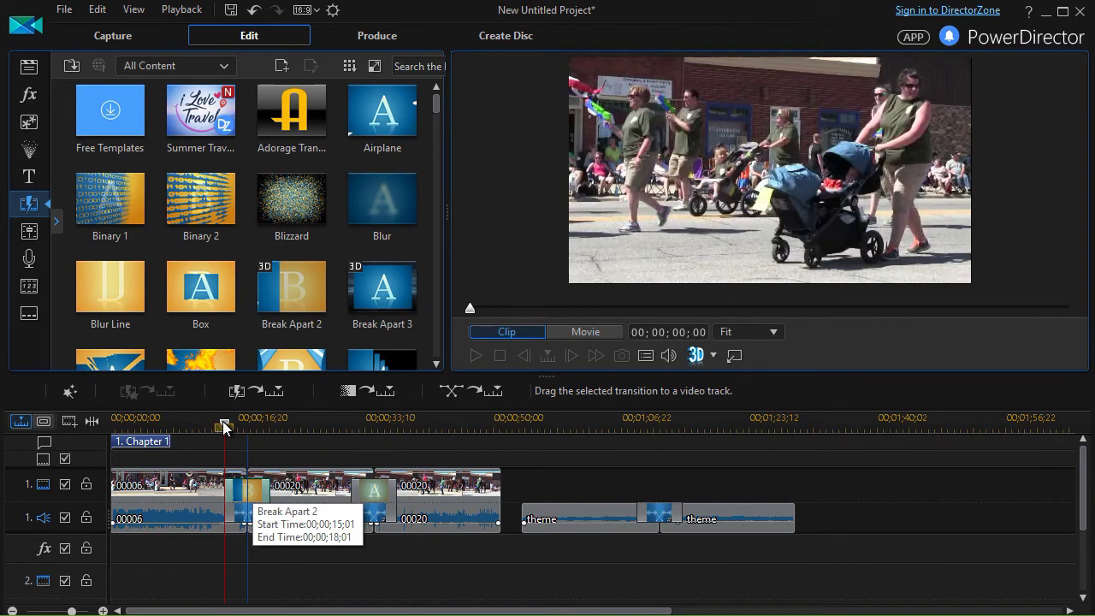
click(218, 426)
click(236, 501)
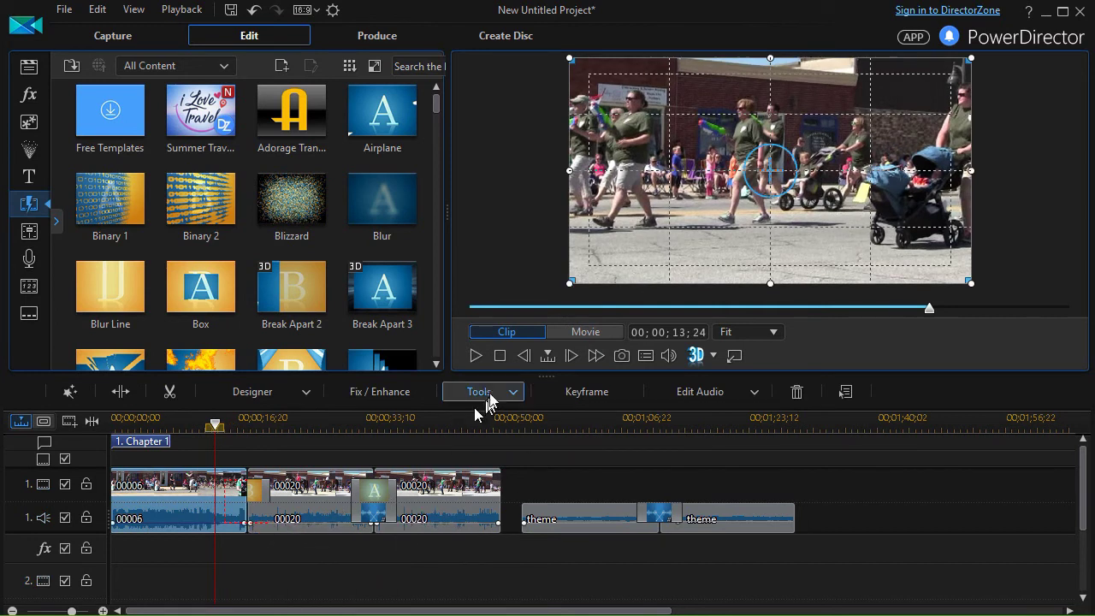
click(476, 356)
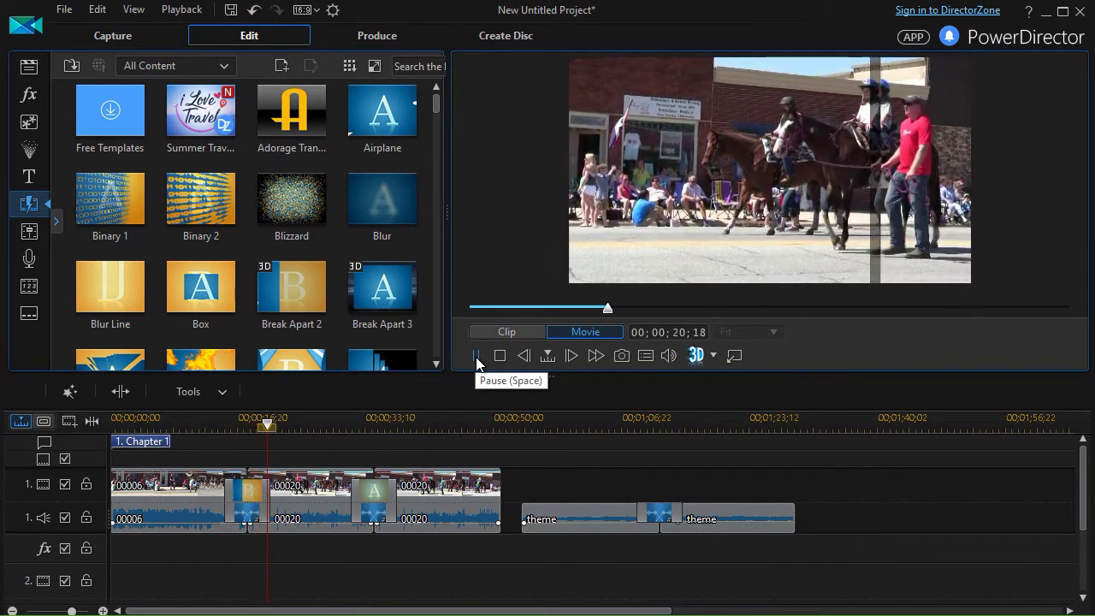
click(477, 355)
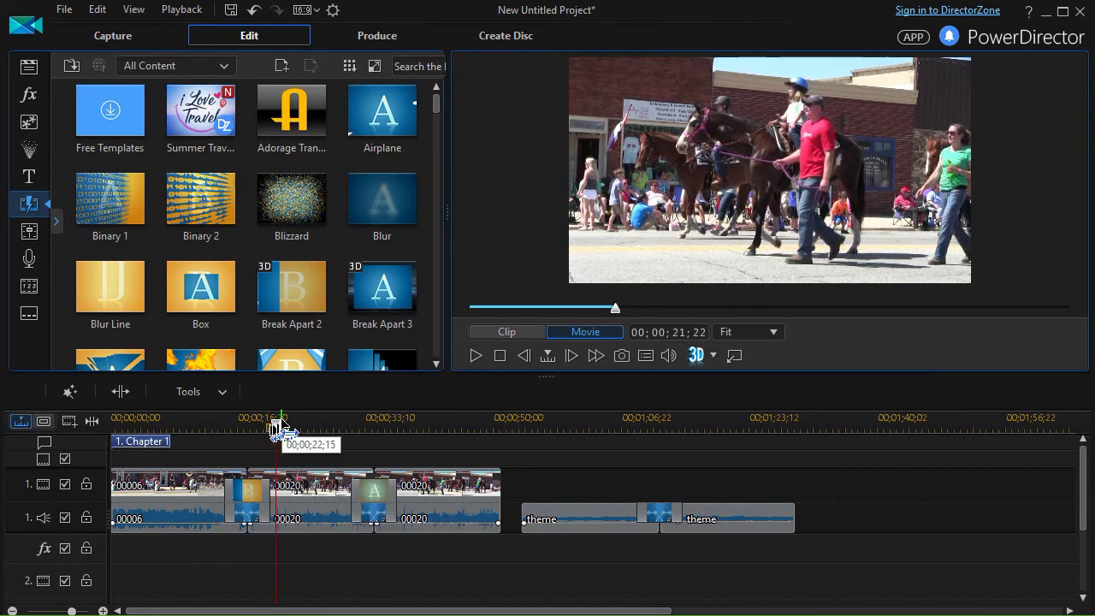
- Drop Shove onto the second Fade on video track 1 and preview it
drag(278, 425, 337, 425)
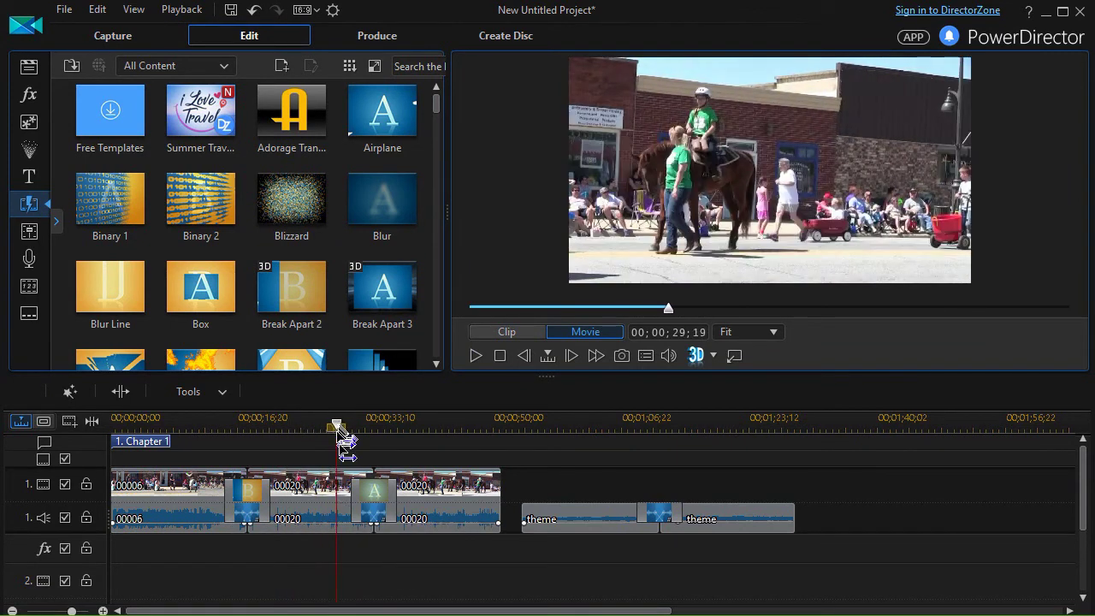
click(372, 494)
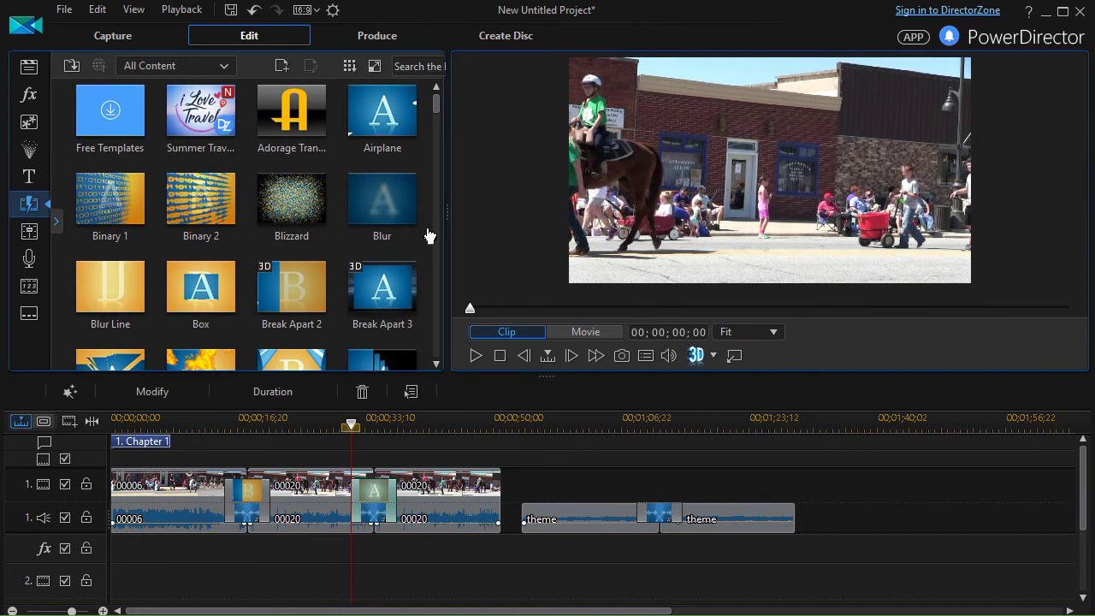
drag(438, 111, 437, 270)
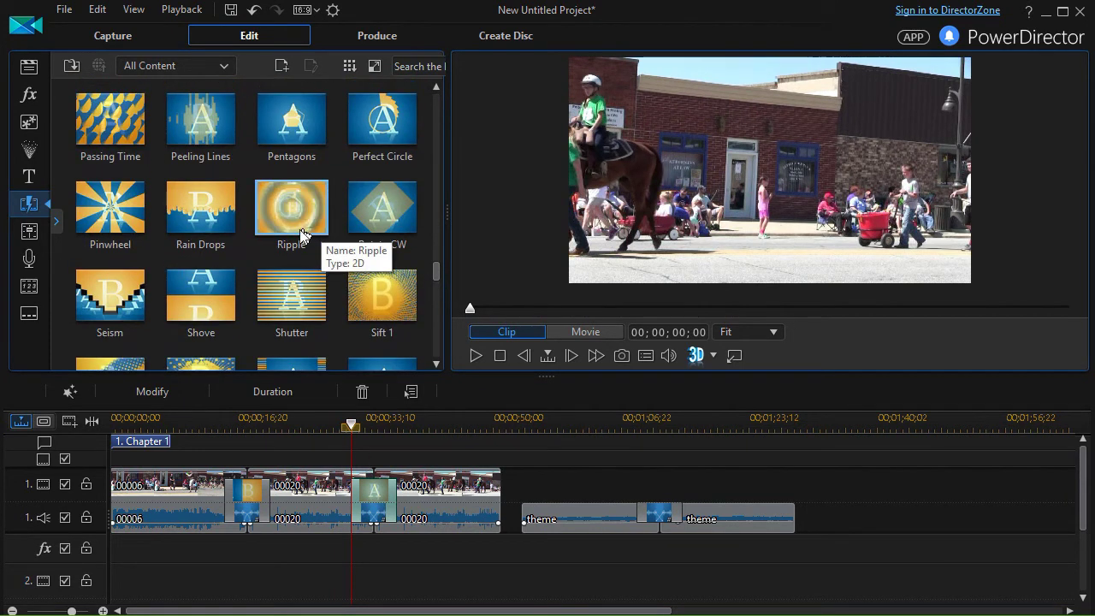
drag(207, 305, 378, 496)
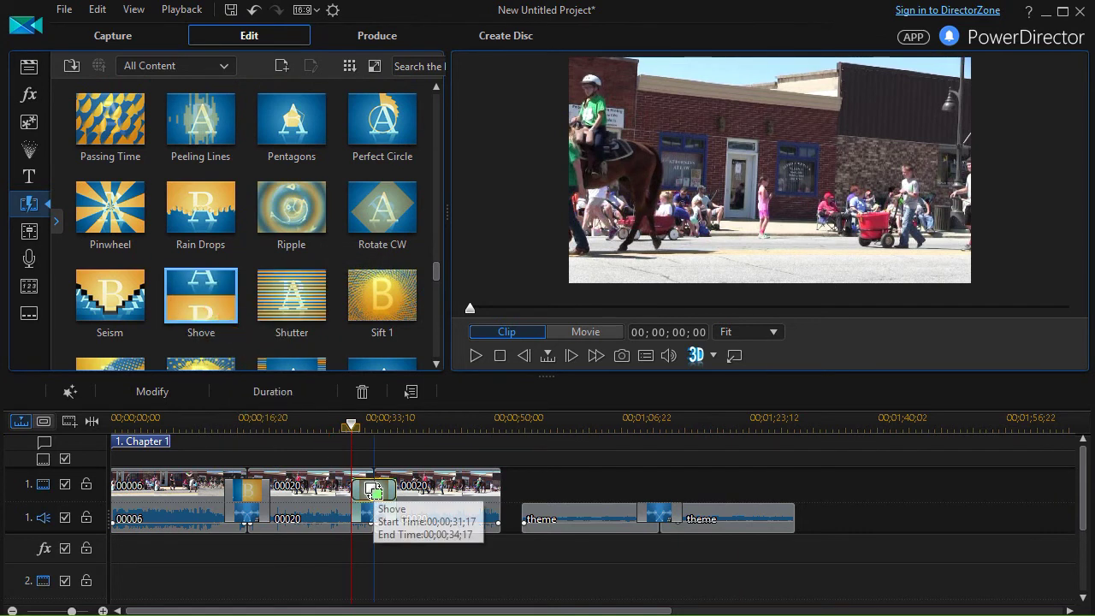
click(347, 424)
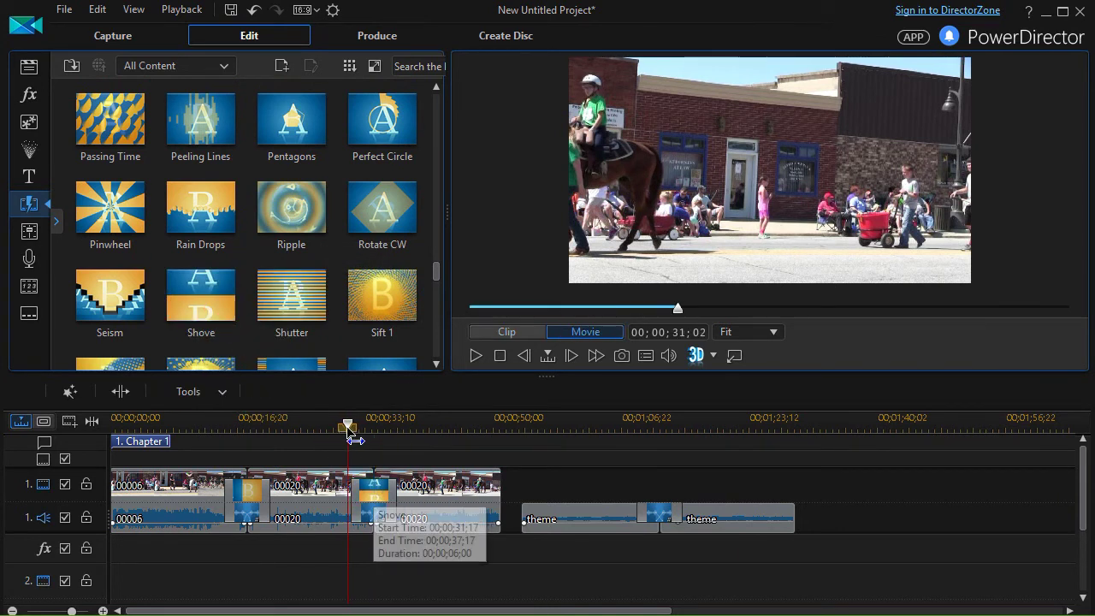
click(476, 355)
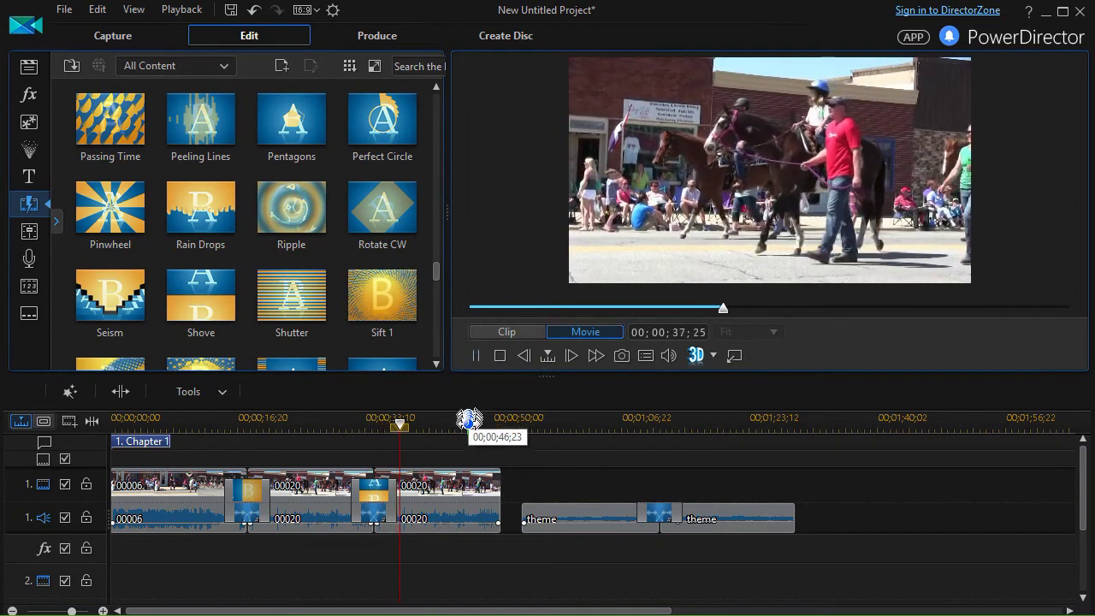
- Stop the preview and filter the transitions library back to the Audio category
click(476, 356)
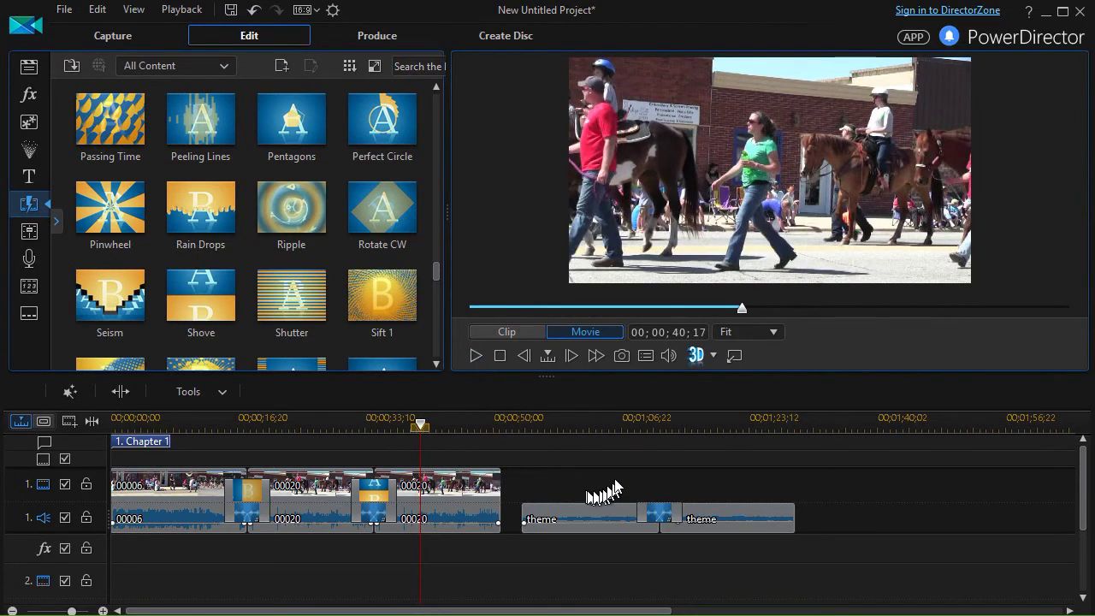
click(228, 69)
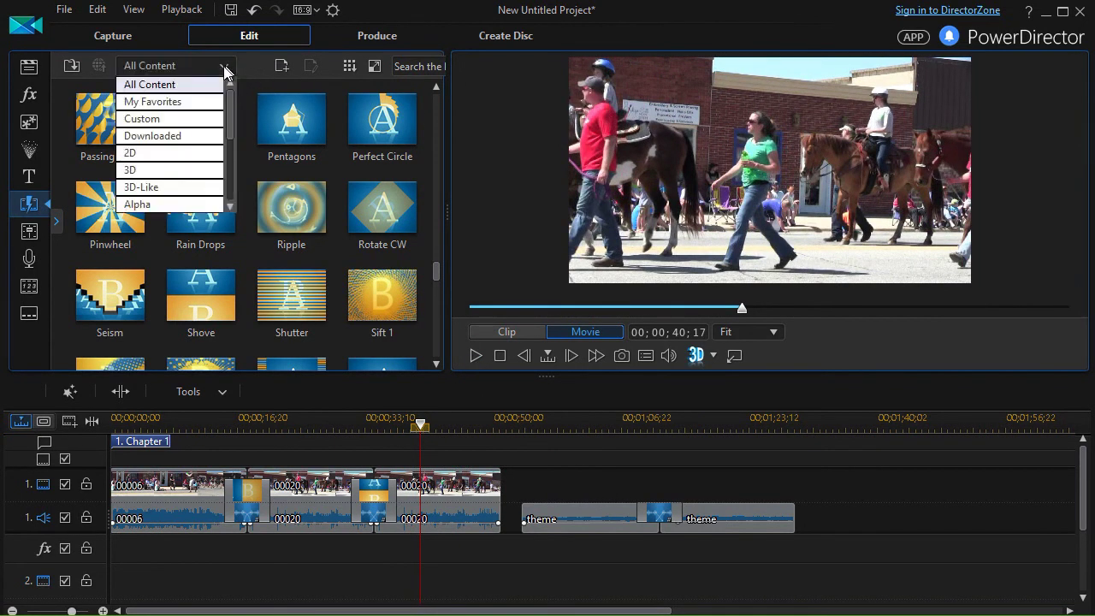
click(229, 207)
click(230, 207)
click(205, 209)
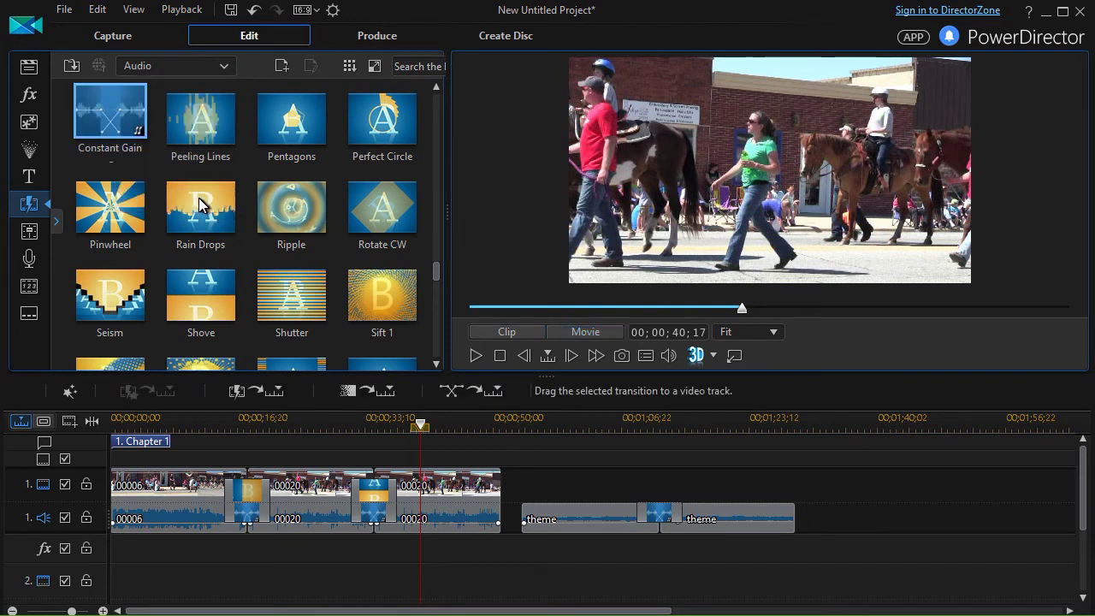